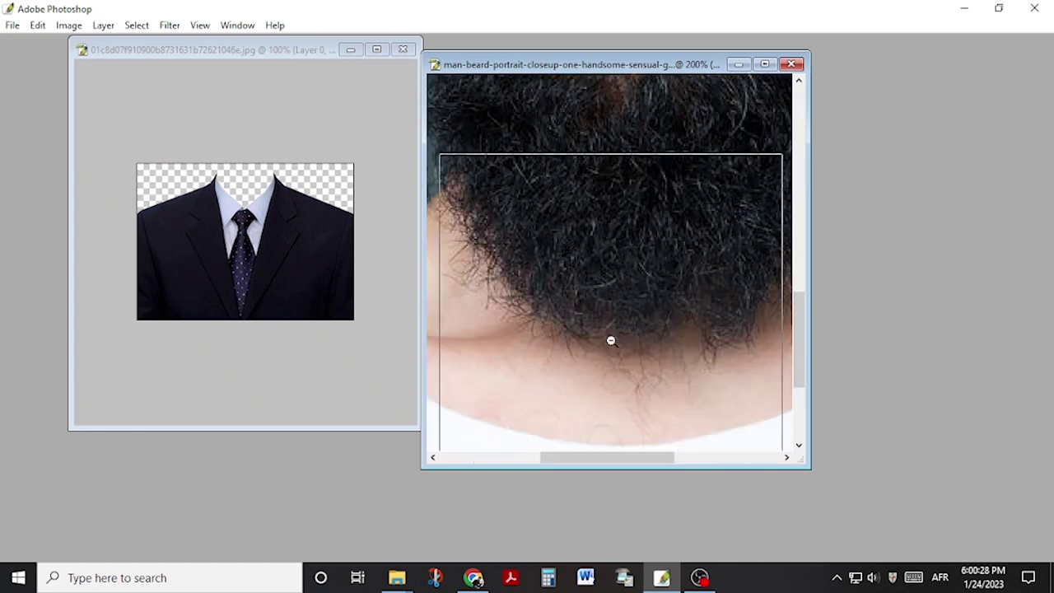
Drag the cut-out suit layer into the maximized bearded portrait and start Free Transform.
{"action": "left_click", "coordinate": [609, 322], "text": "alt"}
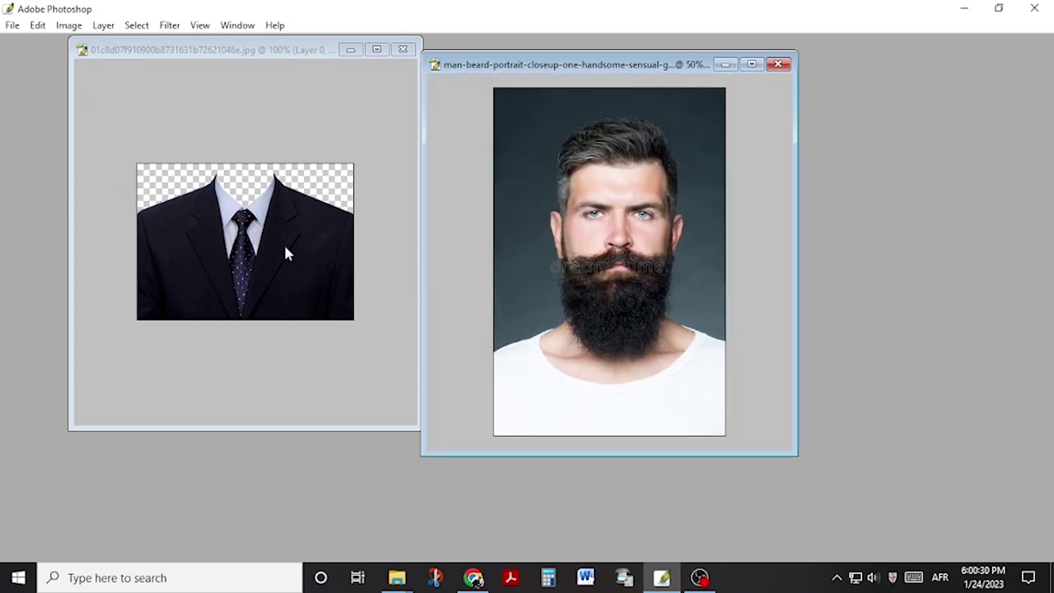
{"action": "left_click", "coordinate": [285, 255]}
{"action": "key", "text": "Tab"}
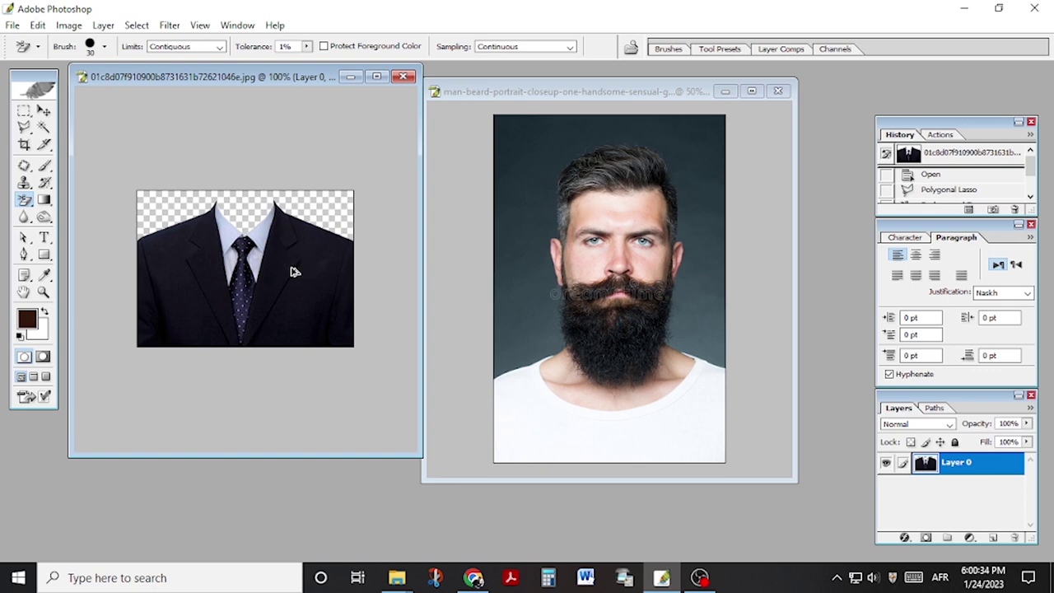
{"action": "left_click_drag", "start_coordinate": [294, 272], "coordinate": [588, 353]}
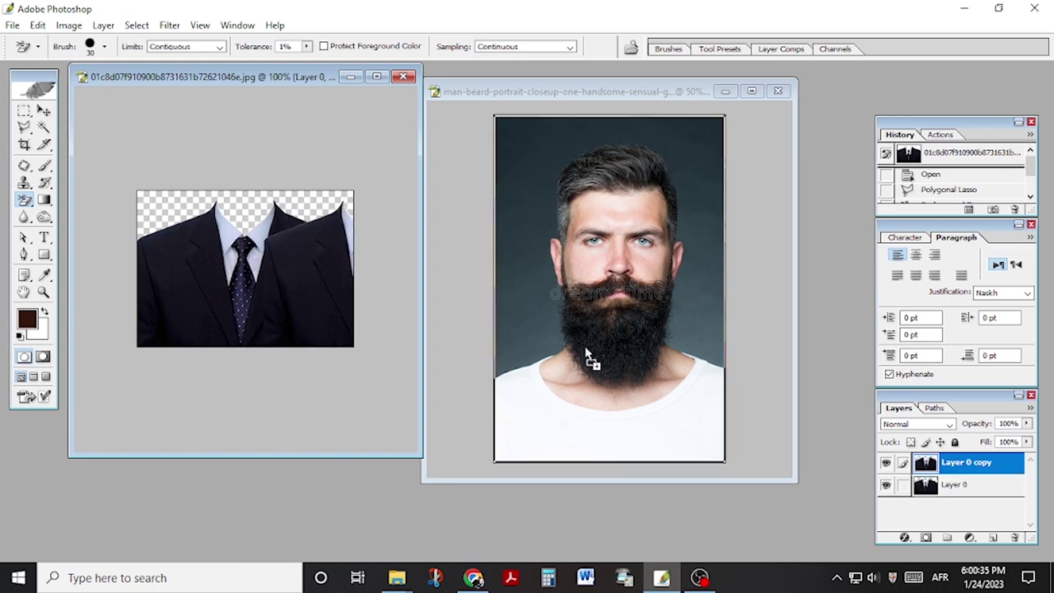
{"action": "left_click", "coordinate": [752, 92]}
{"action": "key", "text": "ctrl+t"}
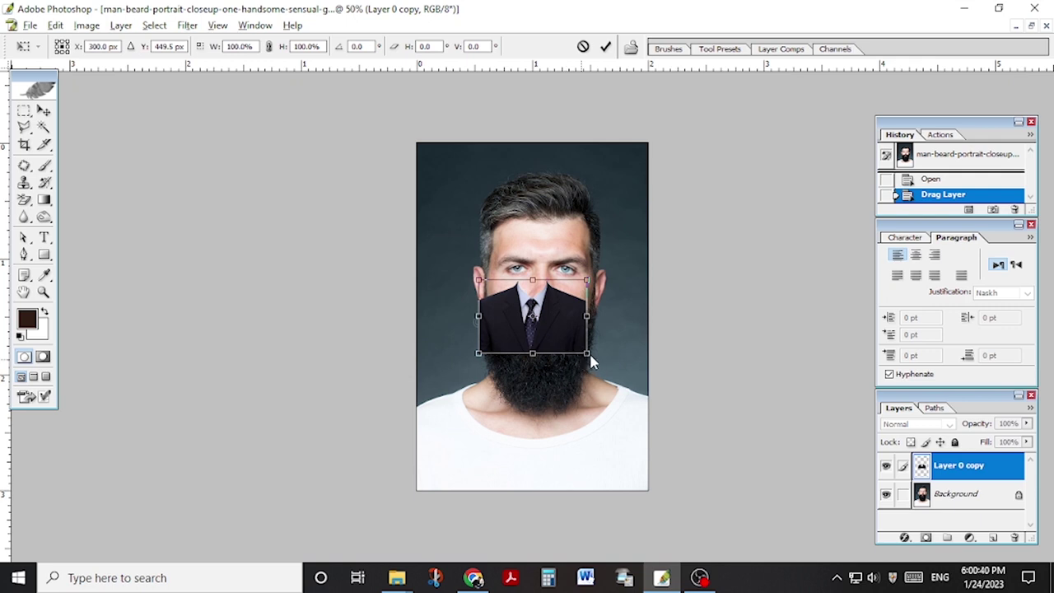
Scale the suit to about 116% and place its collar just under the beard, then commit.
{"action": "mouse_move", "coordinate": [586, 353]}
{"action": "left_mouse_down"}
{"action": "mouse_move", "coordinate": [630, 409]}
{"action": "mouse_move", "coordinate": [580, 439]}
{"action": "left_mouse_up"}
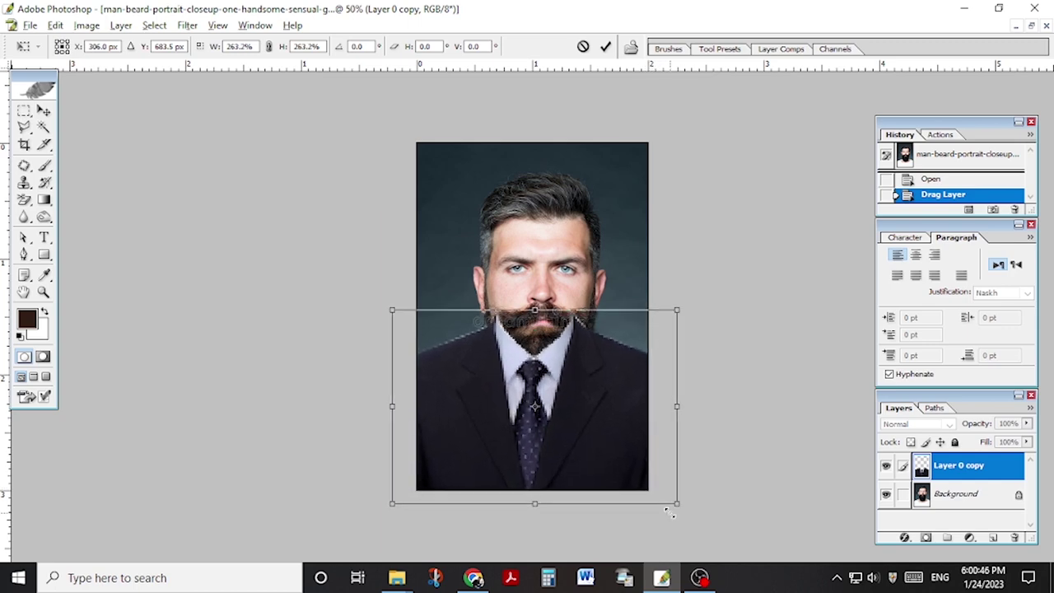
{"action": "left_click_drag", "start_coordinate": [654, 491], "coordinate": [677, 506]}
{"action": "key", "text": "ctrl+minus"}
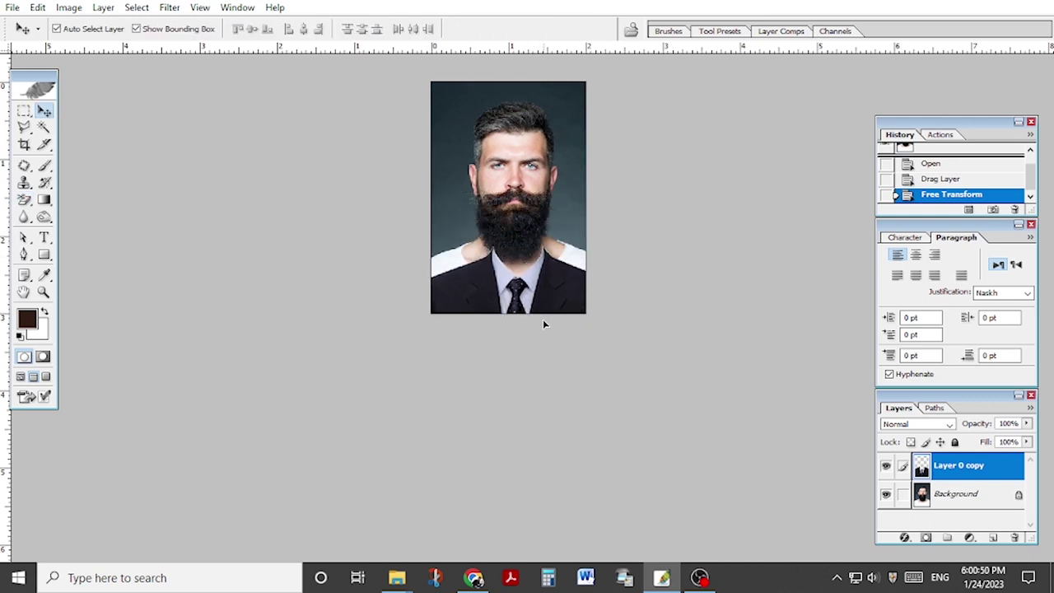
{"action": "left_click_drag", "start_coordinate": [543, 322], "coordinate": [567, 280]}
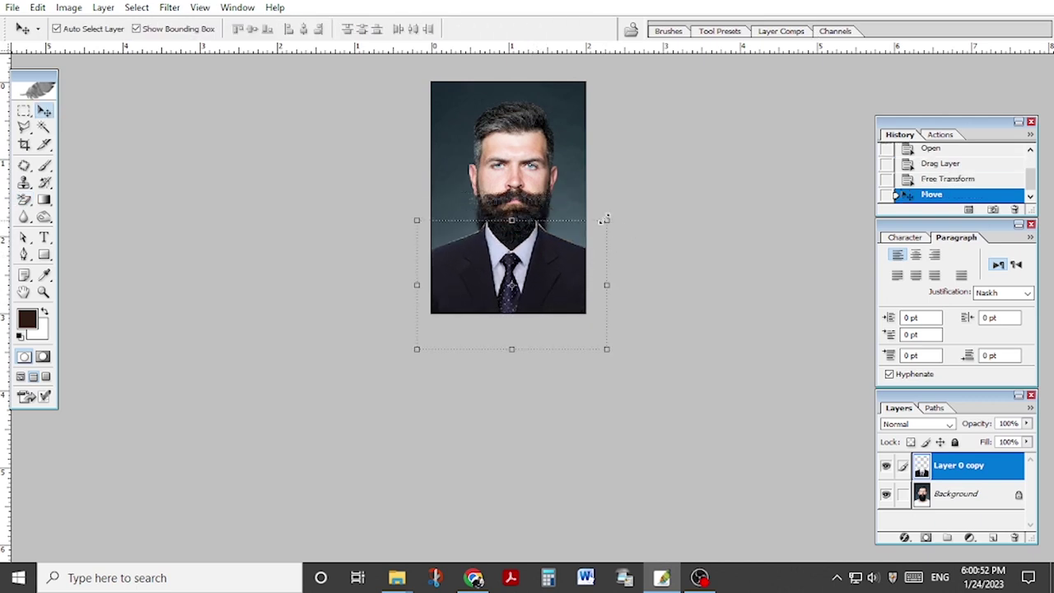
{"action": "left_click_drag", "start_coordinate": [604, 219], "coordinate": [623, 211]}
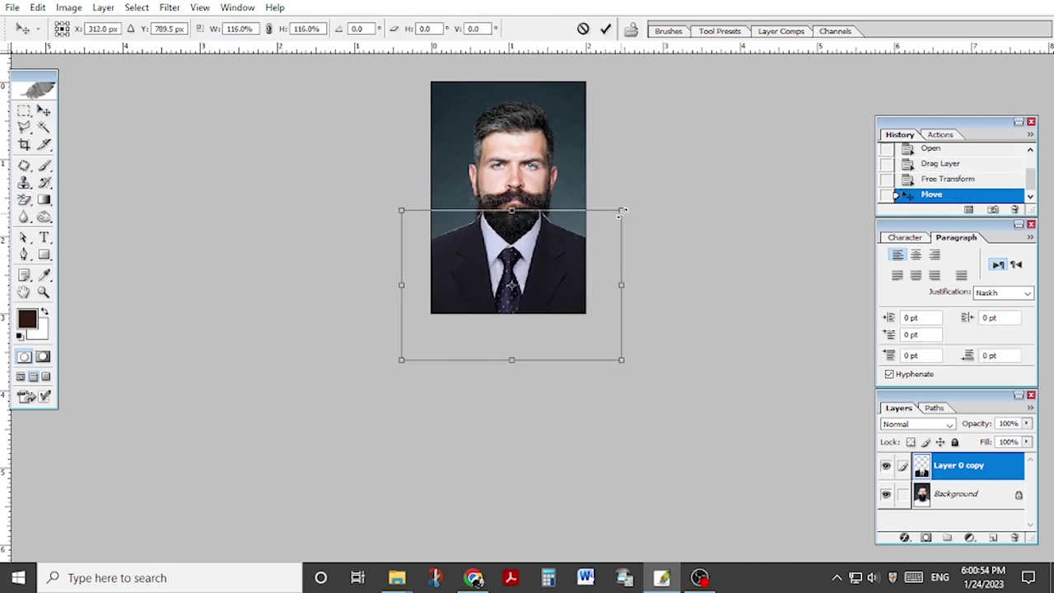
{"action": "key", "text": "ctrl+plus"}
{"action": "left_click_drag", "start_coordinate": [539, 271], "coordinate": [536, 290]}
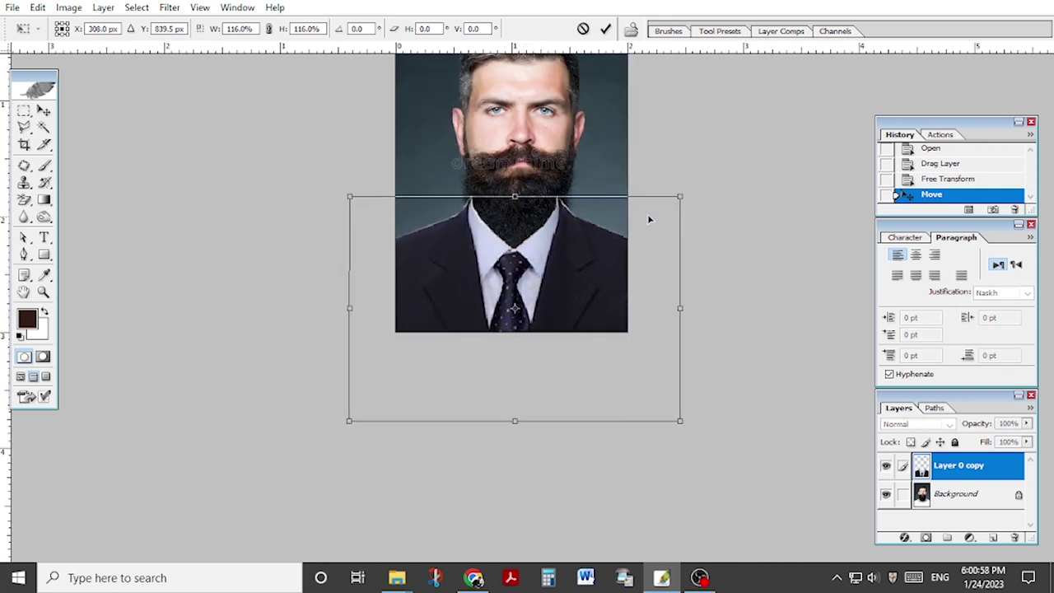
{"action": "left_click_drag", "start_coordinate": [681, 196], "coordinate": [690, 194]}
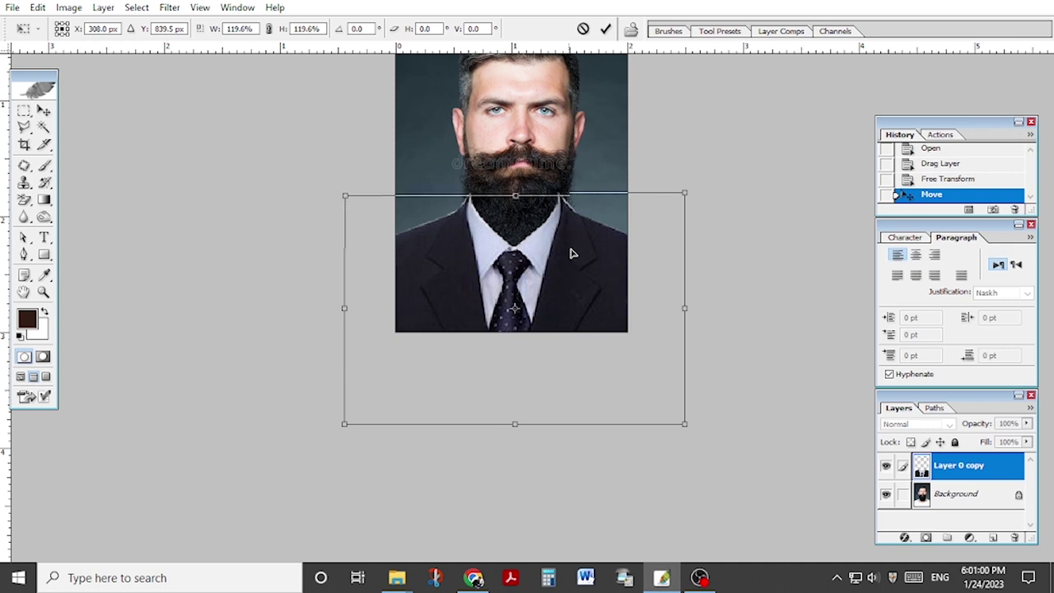
{"action": "mouse_move", "coordinate": [572, 252]}
{"action": "left_mouse_down"}
{"action": "mouse_move", "coordinate": [565, 269]}
{"action": "mouse_move", "coordinate": [572, 249]}
{"action": "left_mouse_up"}
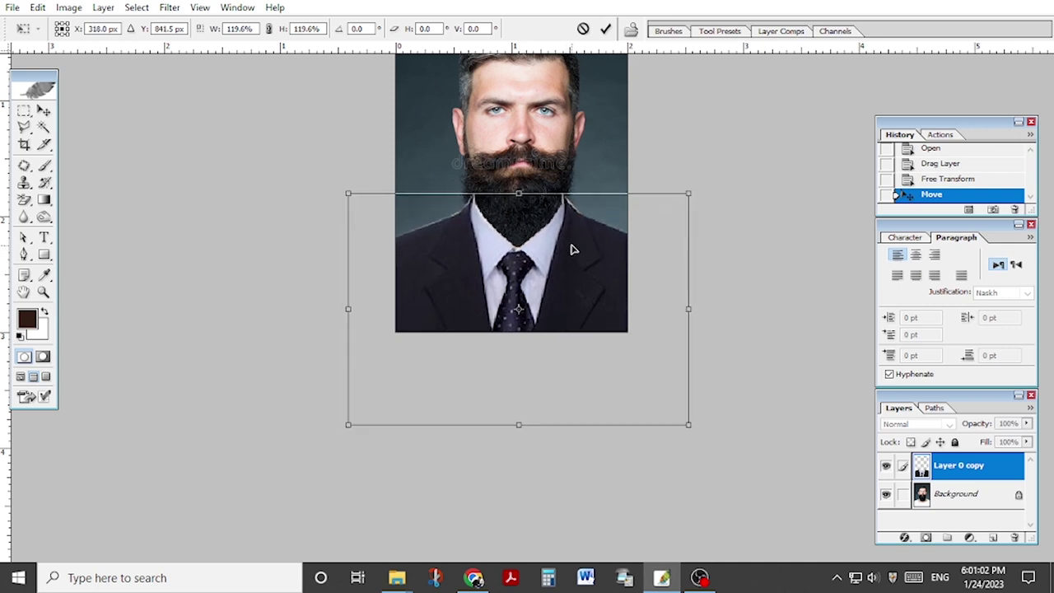
{"action": "left_click_drag", "start_coordinate": [689, 195], "coordinate": [679, 205]}
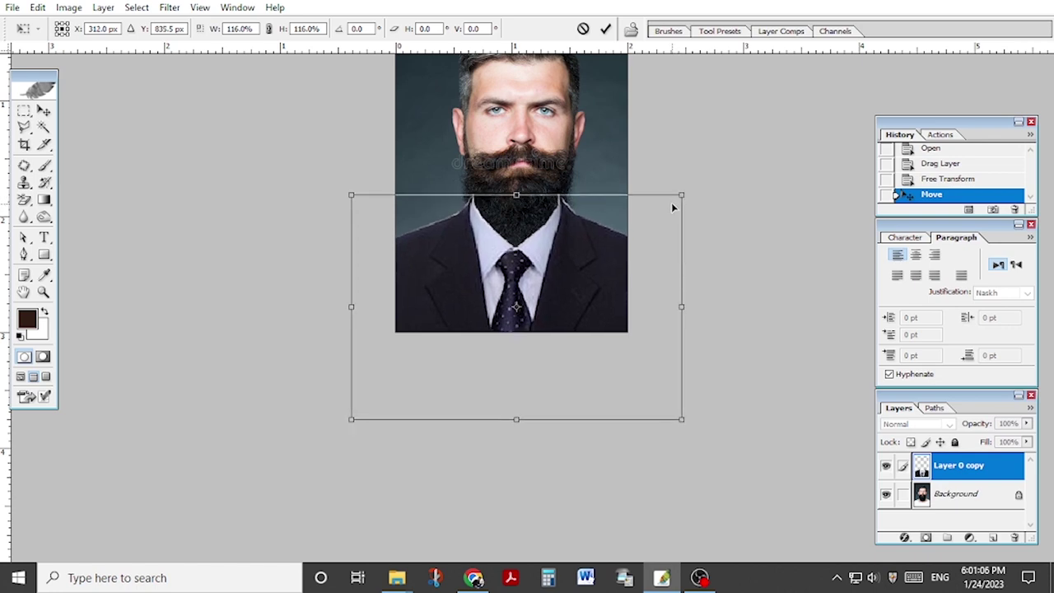
{"action": "key", "text": "Return"}
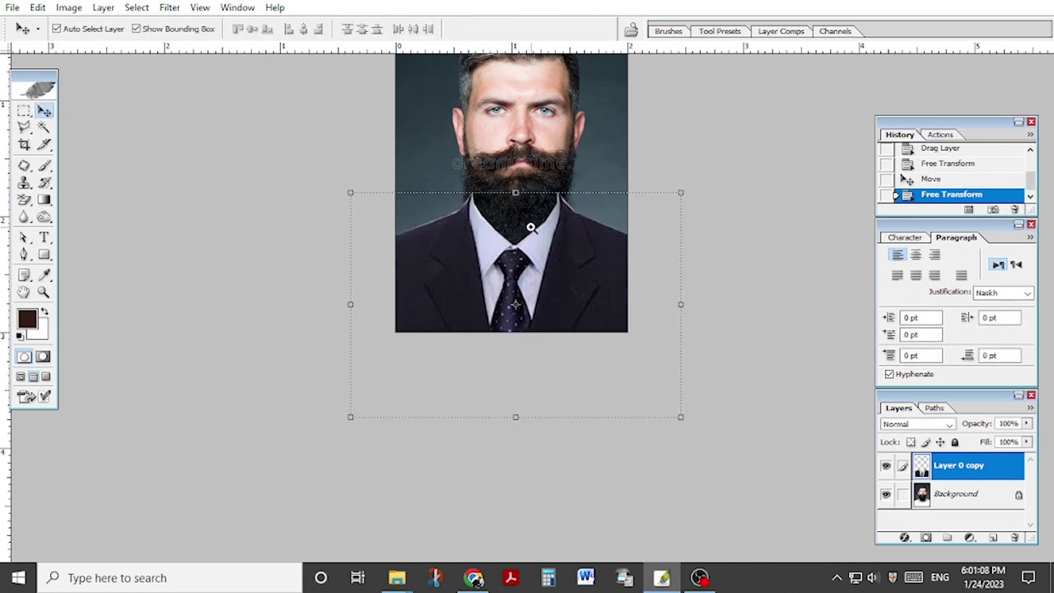
Select the Background layer and hide Layer 0 copy to reveal the beard over the T-shirt.
{"action": "scroll", "coordinate": [527, 267], "scroll_direction": "up", "scroll_amount": 1}
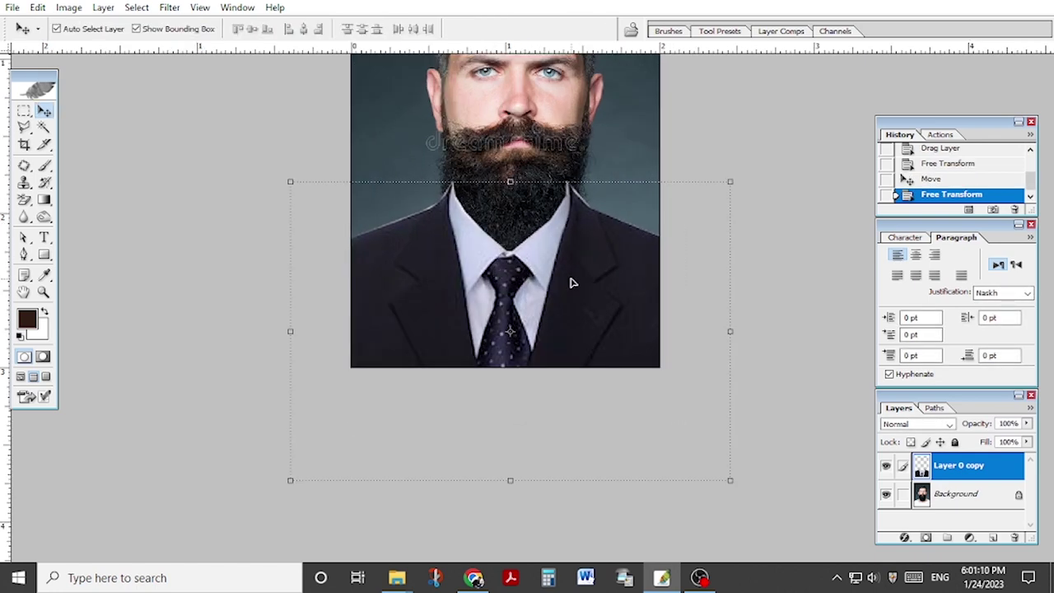
{"action": "left_click", "coordinate": [957, 494]}
{"action": "scroll", "coordinate": [541, 277], "scroll_direction": "up", "scroll_amount": 1}
{"action": "scroll", "coordinate": [546, 278], "scroll_direction": "up", "scroll_amount": 1}
{"action": "key", "text": "f"}
{"action": "key", "text": "f"}
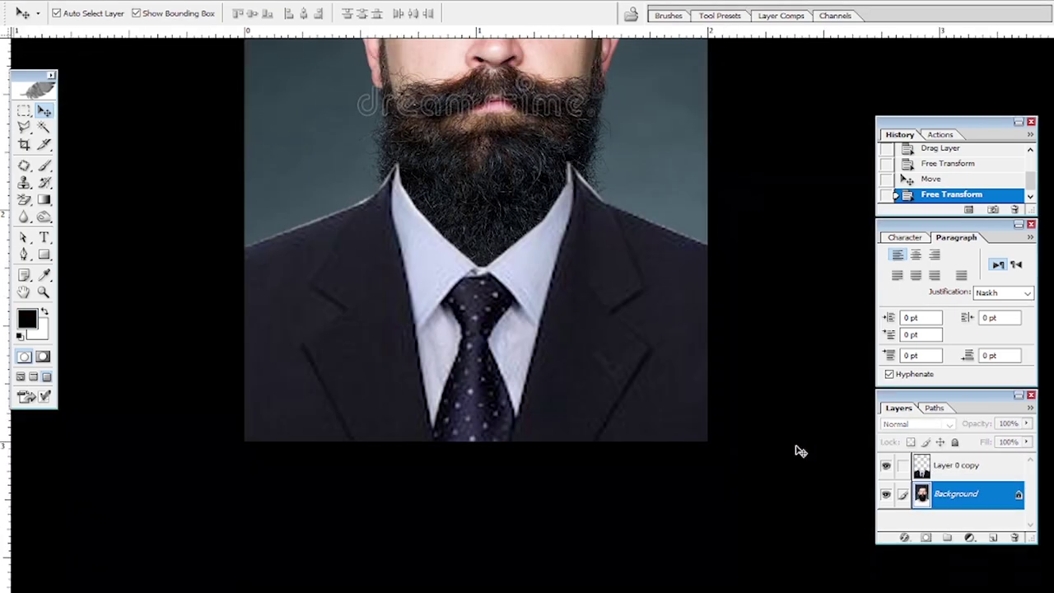
{"action": "left_click", "coordinate": [886, 466]}
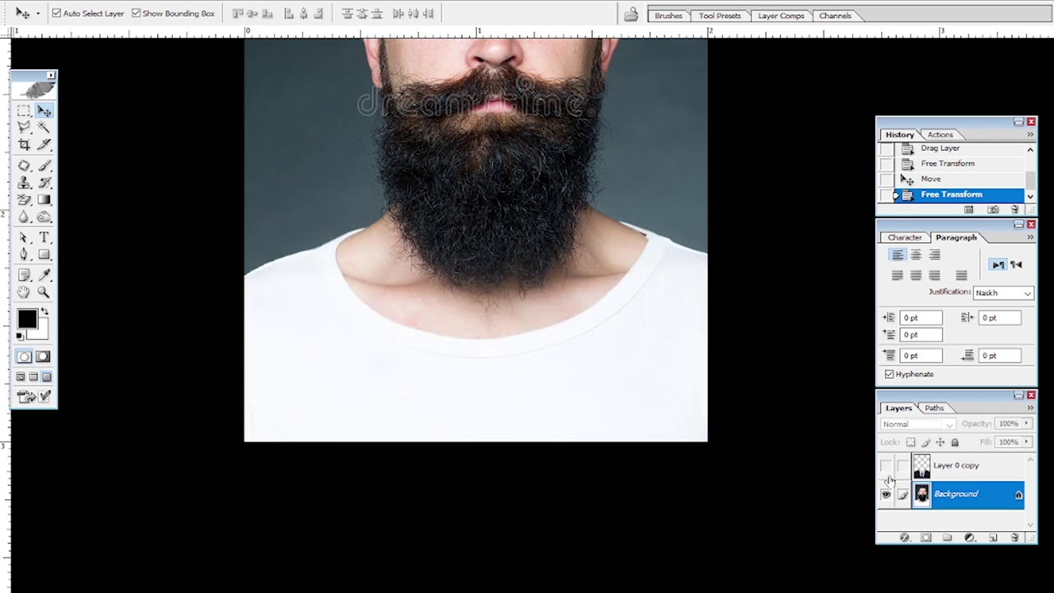
{"action": "key", "text": "f"}
{"action": "key", "text": "f"}
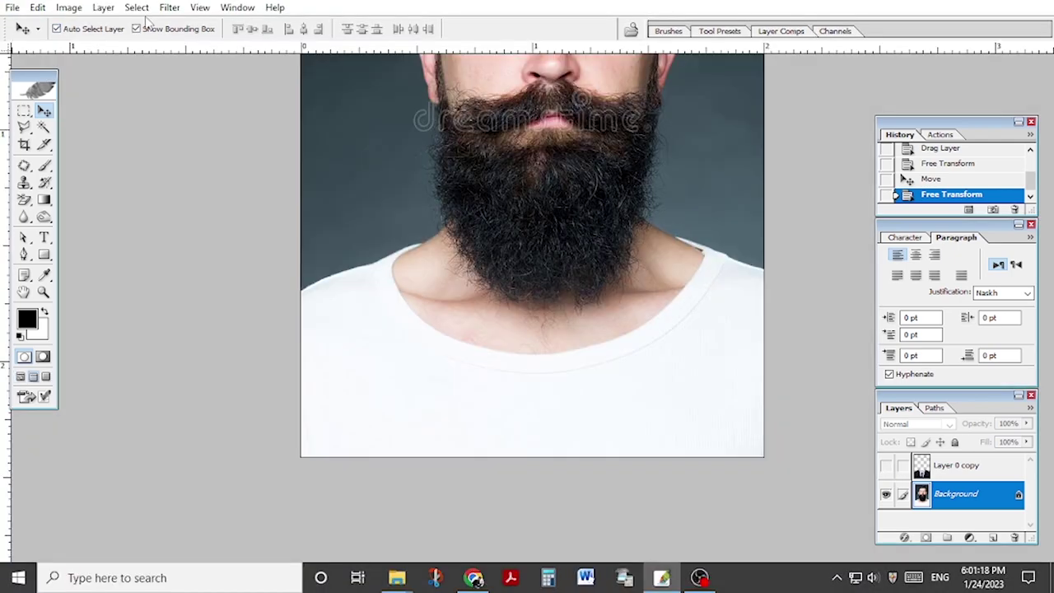
{"action": "left_click", "coordinate": [136, 7]}
Select the dark beard with Color Range at Fuzziness 60, adding several sampled beard shades.
{"action": "left_click", "coordinate": [175, 99]}
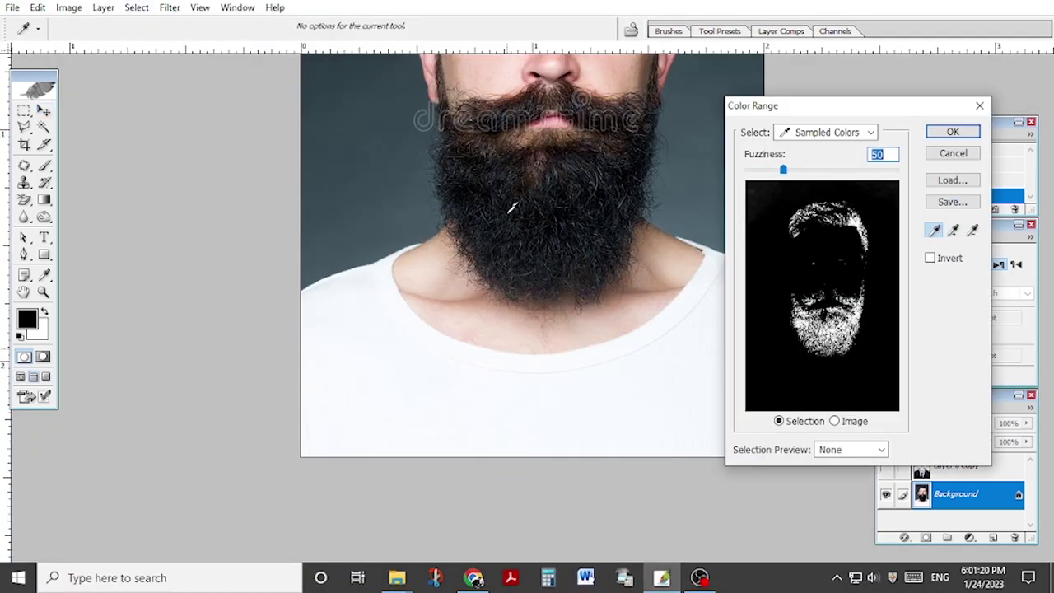
{"action": "left_click", "coordinate": [954, 230]}
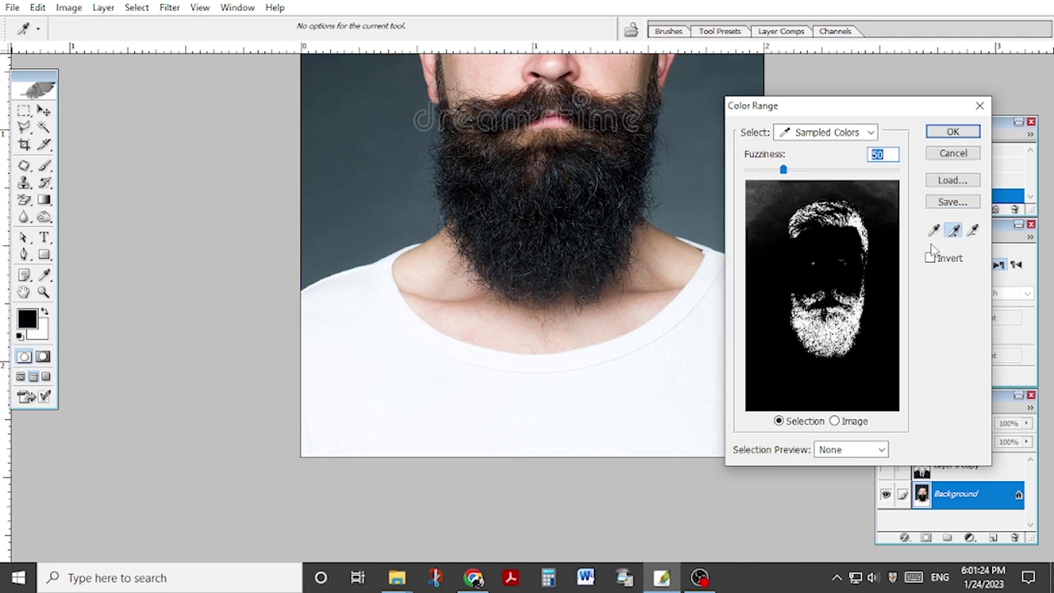
{"action": "type", "text": "60"}
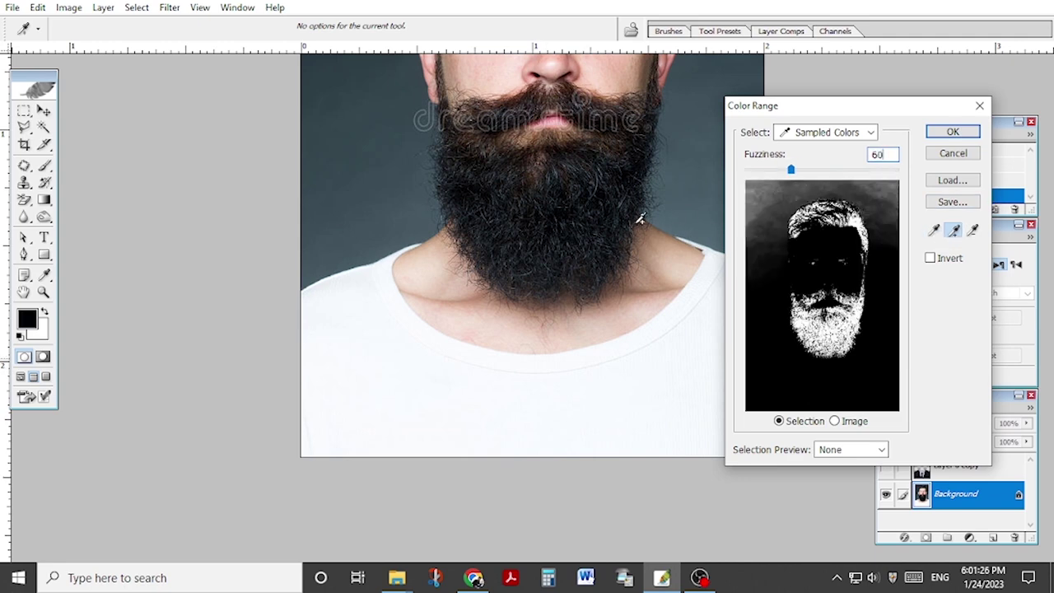
{"action": "left_click", "coordinate": [539, 234]}
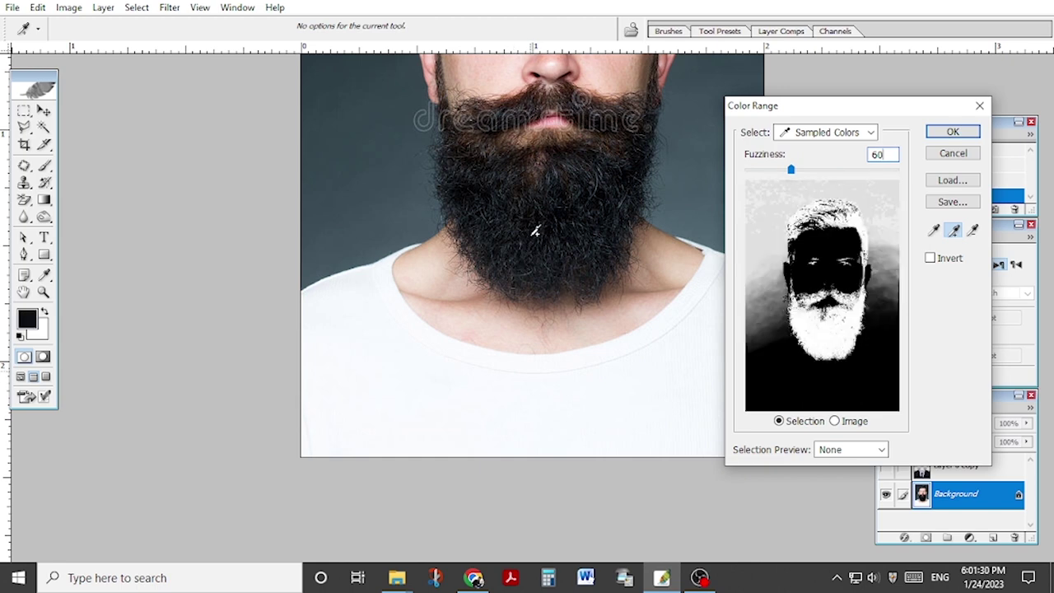
{"action": "left_click", "coordinate": [559, 256]}
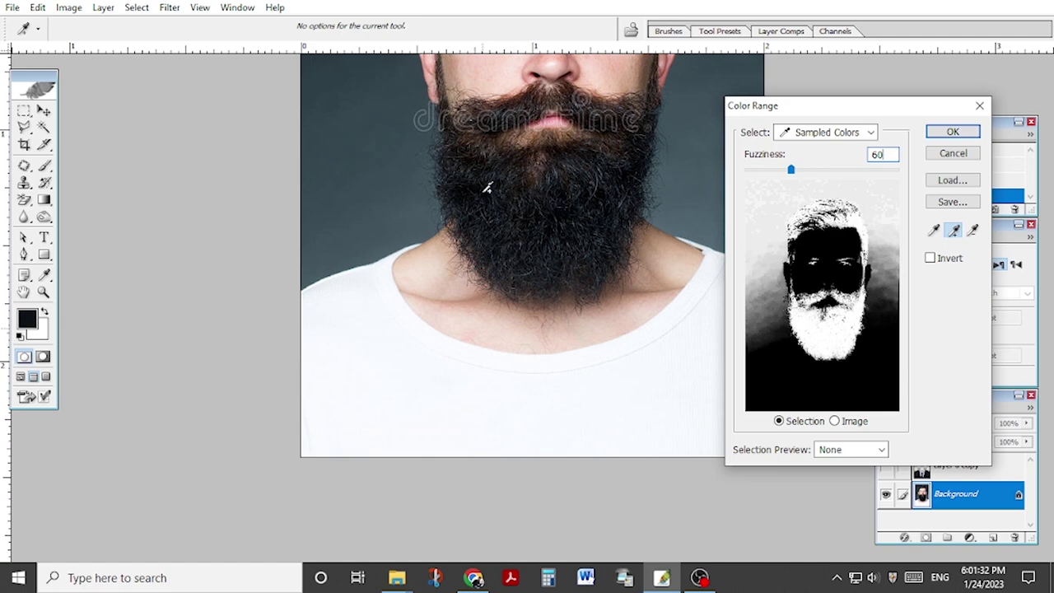
{"action": "left_click", "coordinate": [591, 190]}
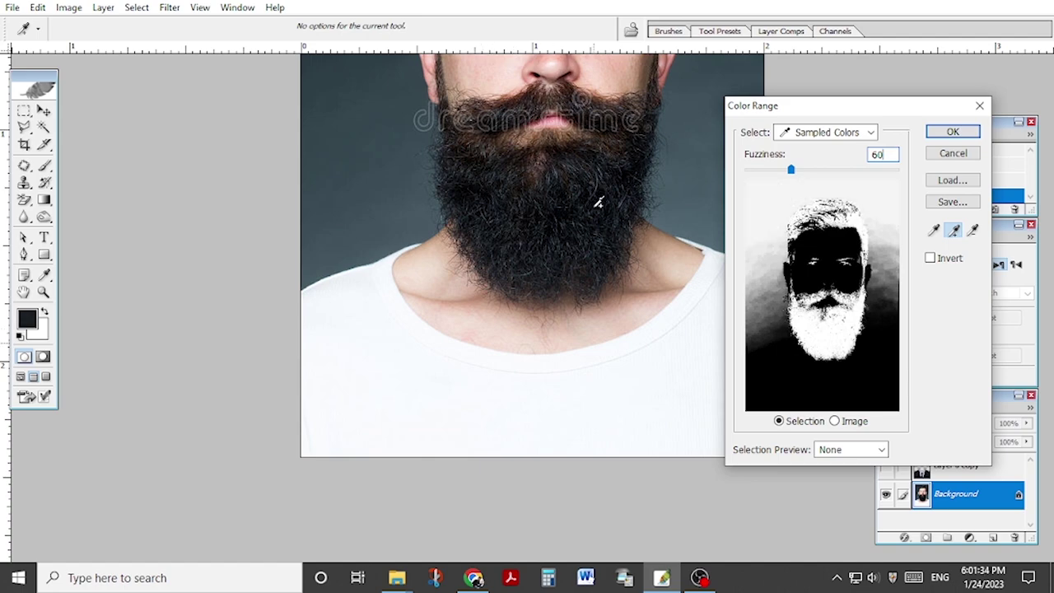
{"action": "key", "text": "Return"}
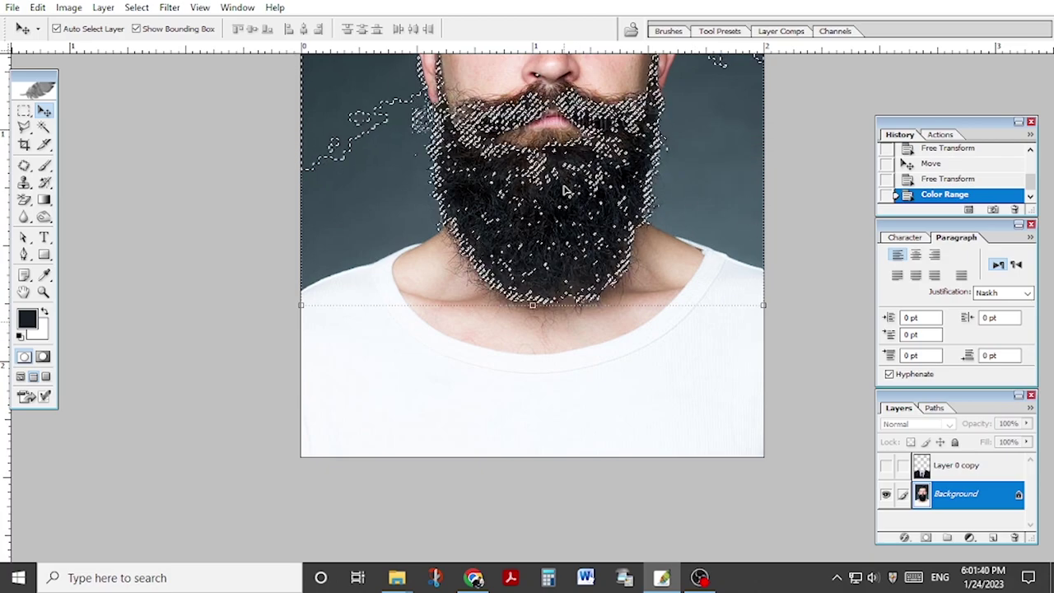
Feather the beard selection by 2 pixels.
{"action": "key", "text": "w"}
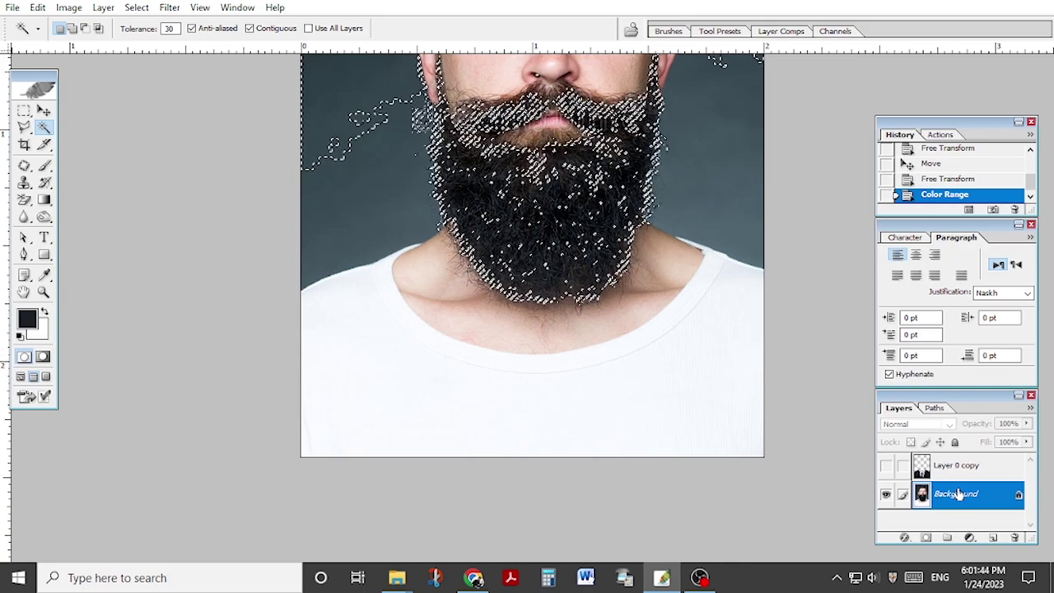
{"action": "right_click", "coordinate": [722, 216]}
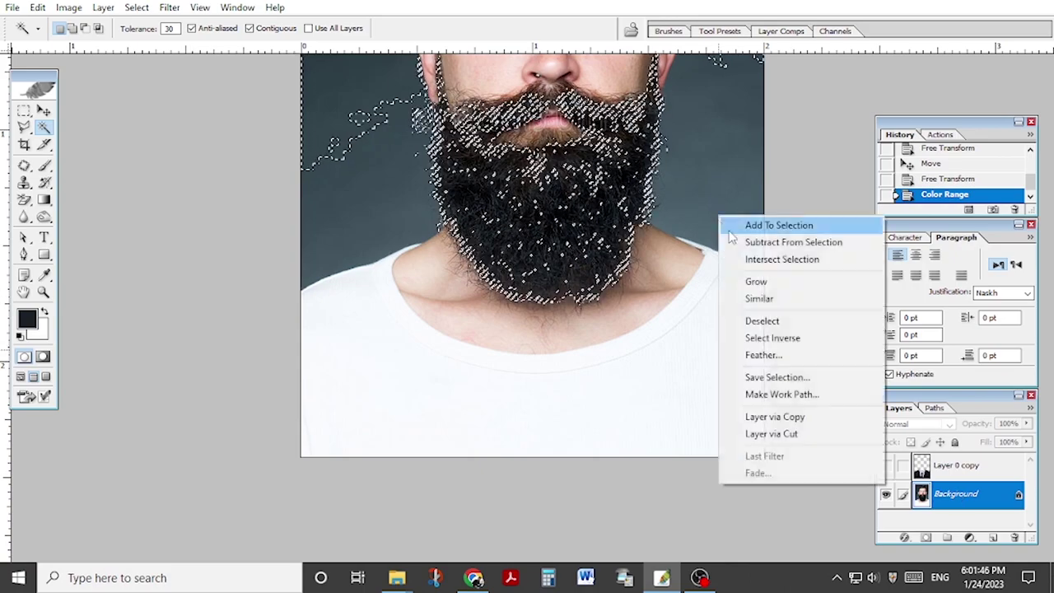
{"action": "left_click", "coordinate": [797, 361]}
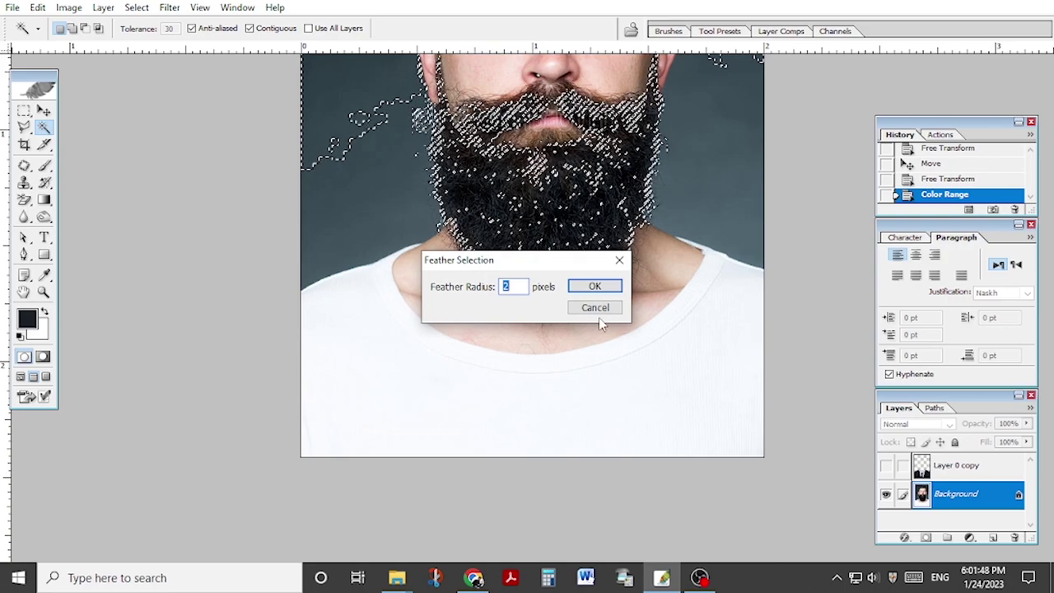
{"action": "left_click", "coordinate": [594, 286]}
Switch to full-screen mode and zoom out to see the whole portrait.
{"action": "key", "text": "g"}
{"action": "key", "text": "f"}
{"action": "key", "text": "f"}
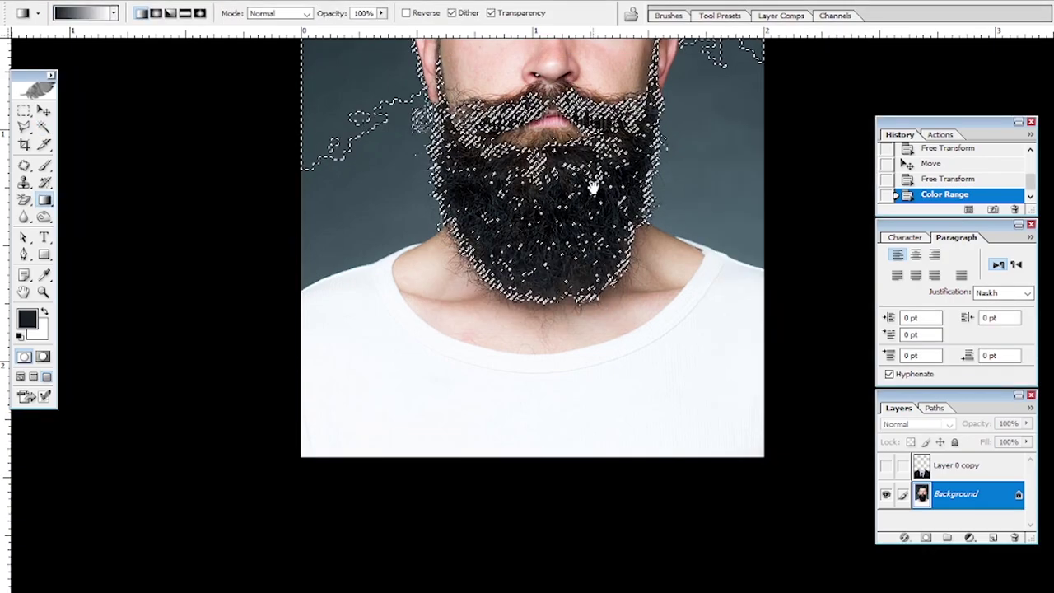
{"action": "left_click_drag", "start_coordinate": [593, 188], "coordinate": [572, 312]}
{"action": "key", "text": "ctrl+minus"}
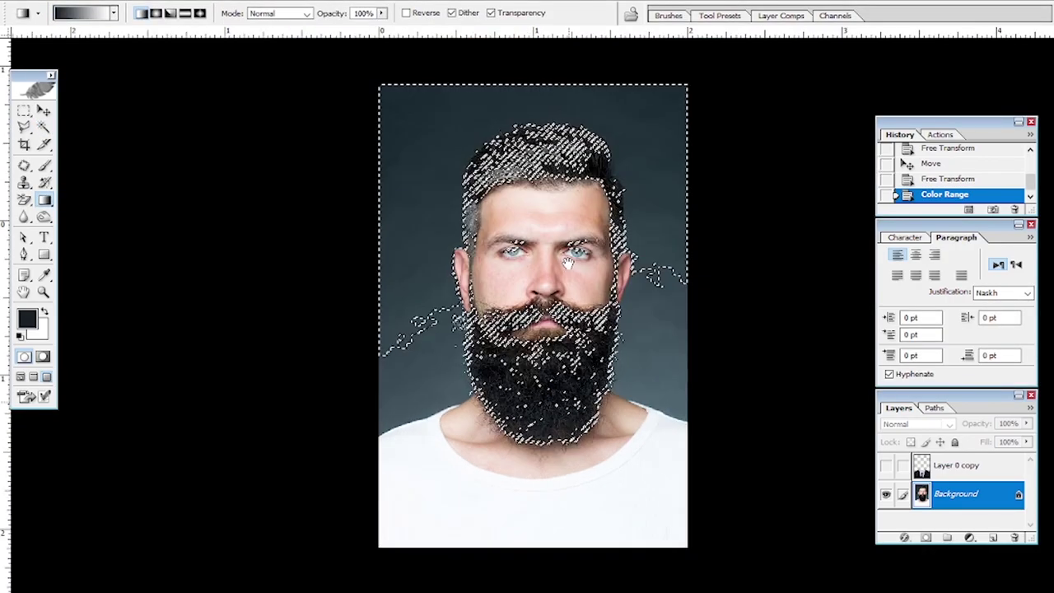
{"action": "left_click_drag", "start_coordinate": [567, 262], "coordinate": [558, 233]}
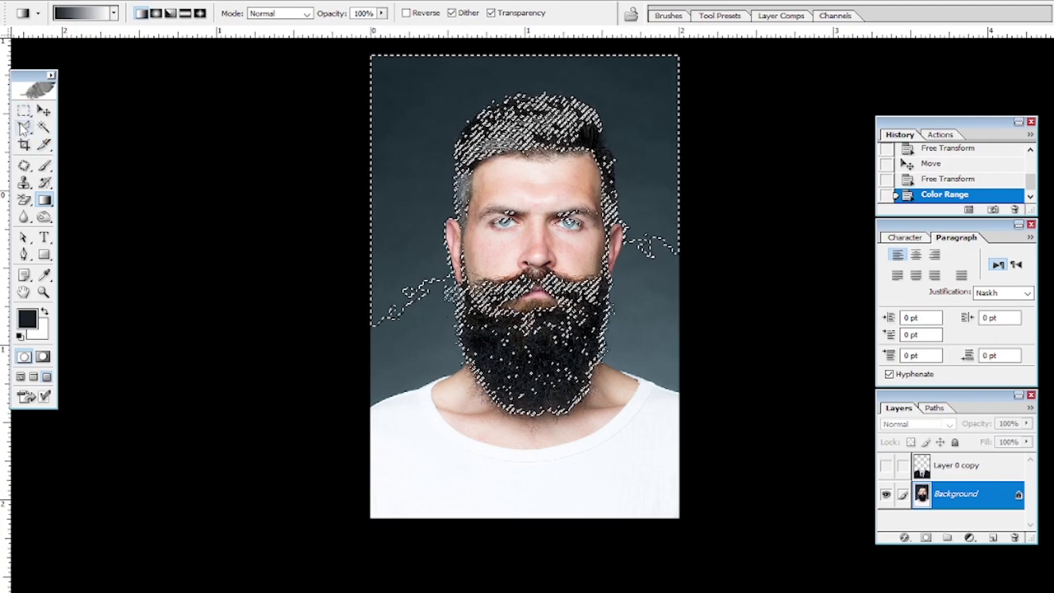
Intersect the selection with Polygonal Lasso outlines so only the beard stays selected.
{"action": "left_click", "coordinate": [23, 127]}
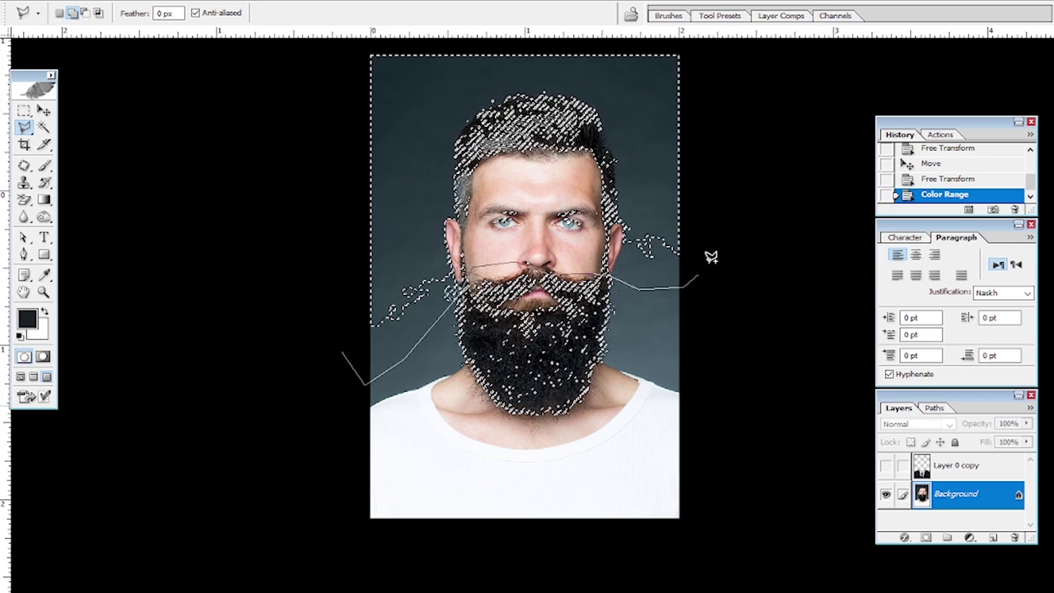
{"action": "left_click", "coordinate": [348, 70]}
{"action": "double_click", "coordinate": [522, 506]}
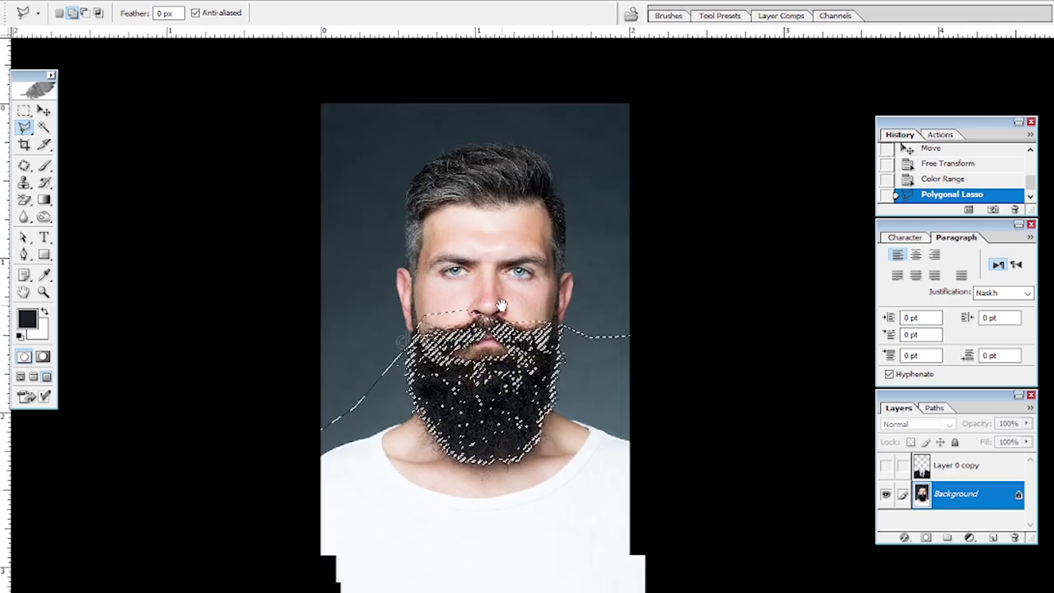
{"action": "left_click_drag", "start_coordinate": [500, 307], "coordinate": [476, 220]}
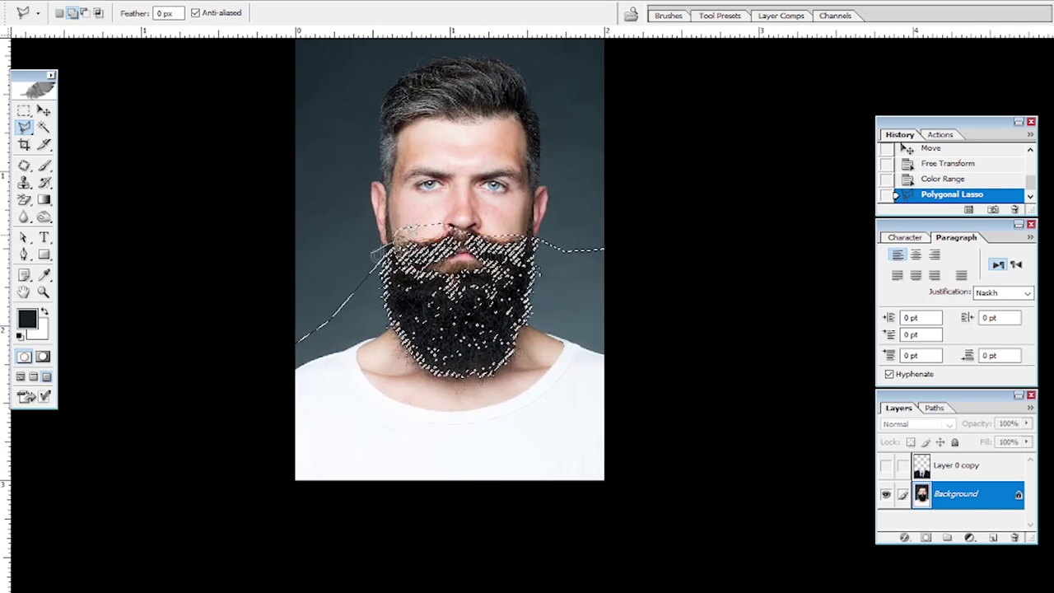
{"action": "double_click", "coordinate": [363, 263]}
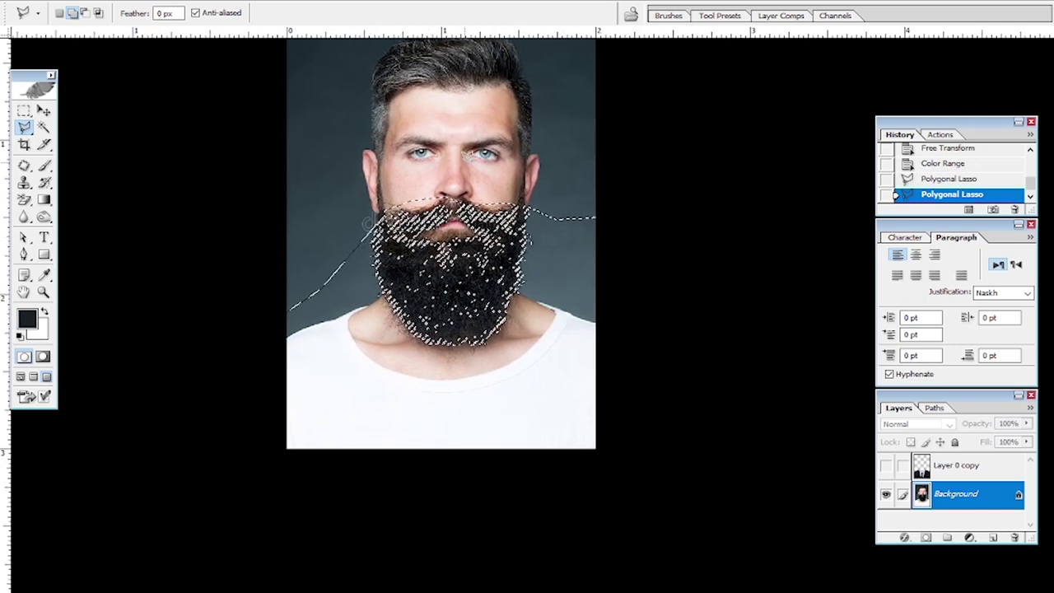
Feather the beard selection by 10 pixels and zoom in on its edge.
{"action": "right_click", "coordinate": [467, 165]}
{"action": "left_click", "coordinate": [503, 208]}
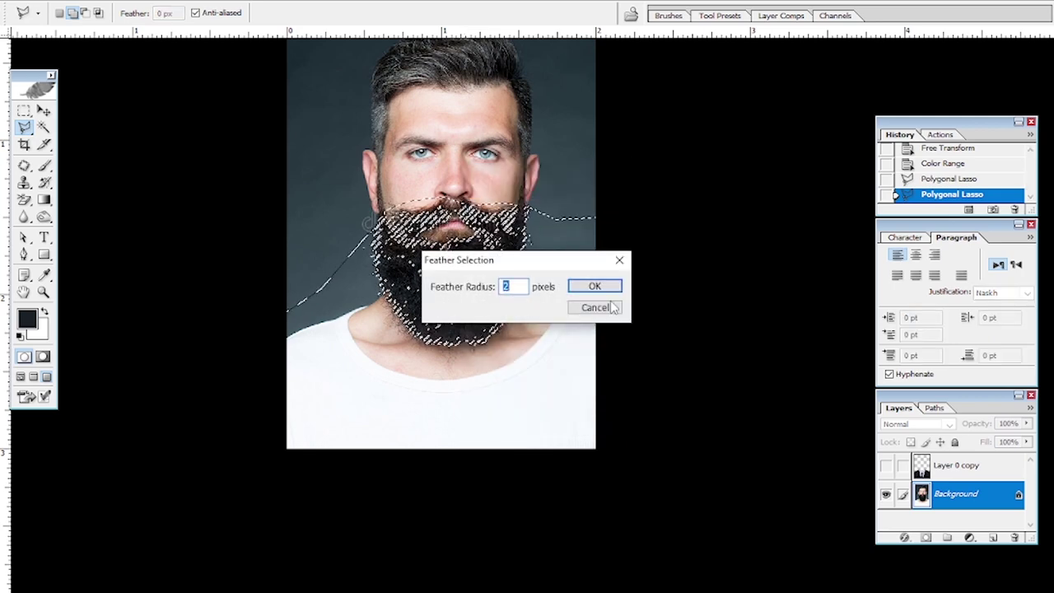
{"action": "left_click_drag", "start_coordinate": [495, 259], "coordinate": [623, 168]}
{"action": "type", "text": "10"}
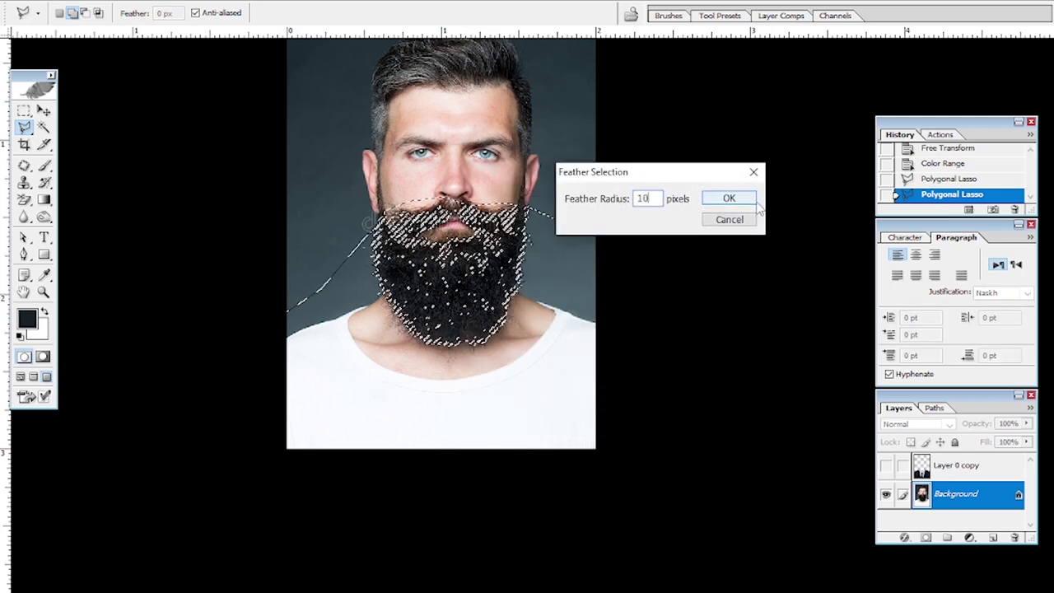
{"action": "left_click", "coordinate": [732, 198]}
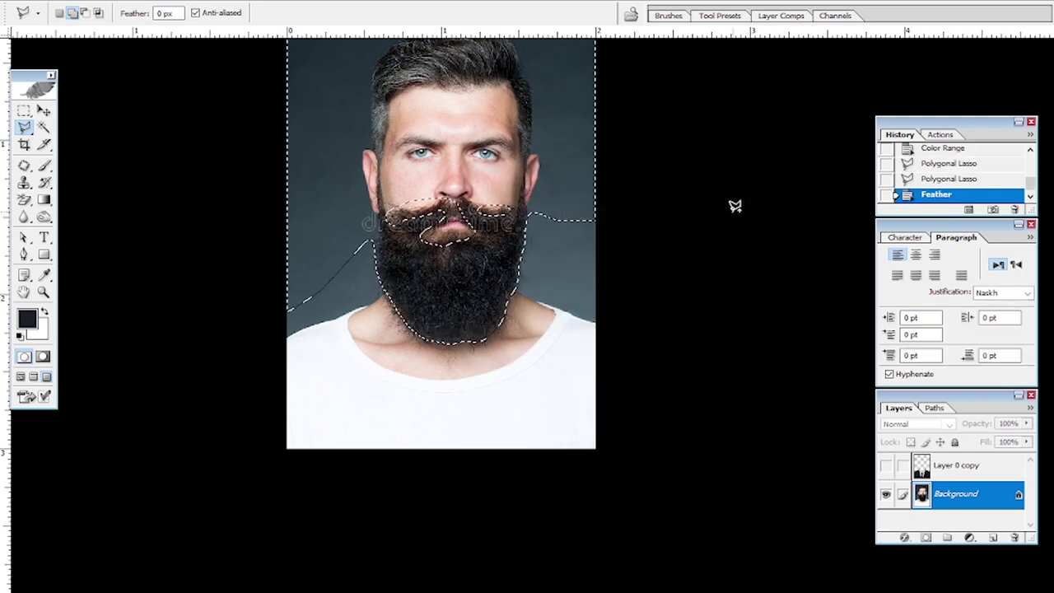
{"action": "left_click", "coordinate": [483, 247], "text": "ctrl"}
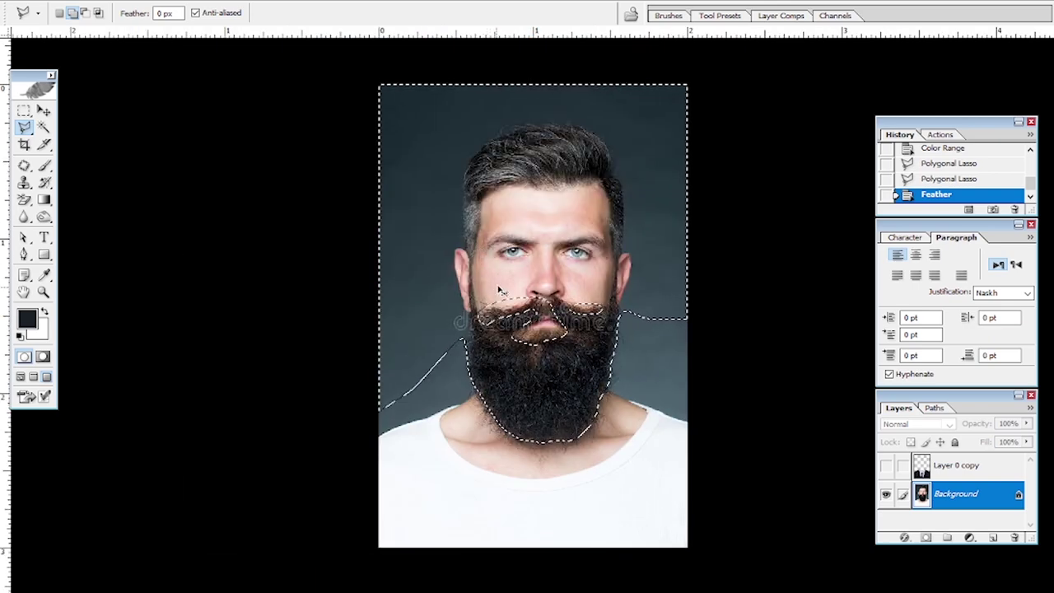
Copy the beard to a new layer and toggle the original photo to check the cut-out.
{"action": "key", "text": "ctrl+j"}
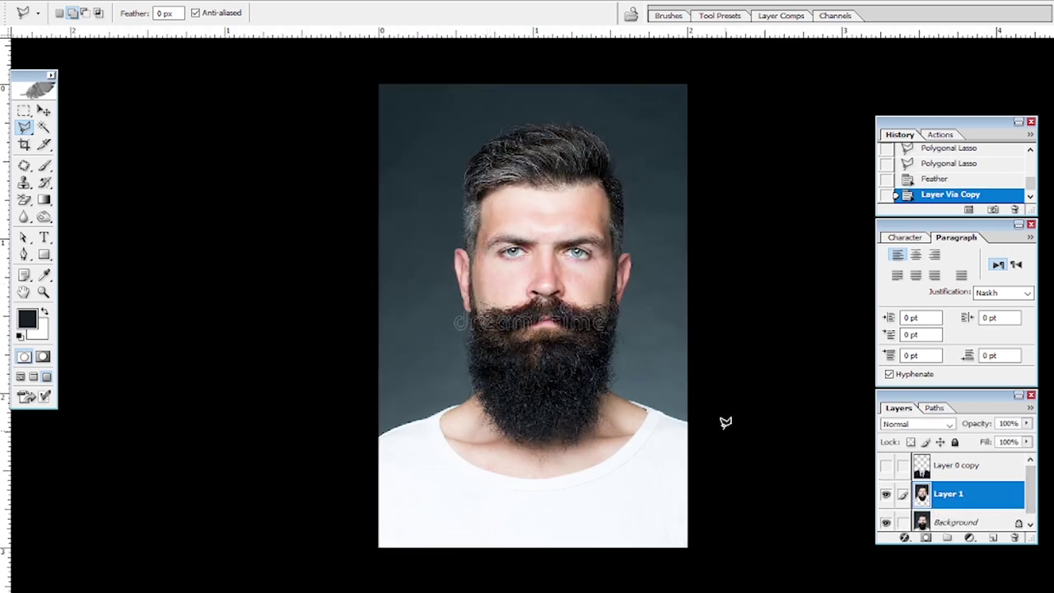
{"action": "left_click_drag", "start_coordinate": [1032, 492], "coordinate": [1031, 498]}
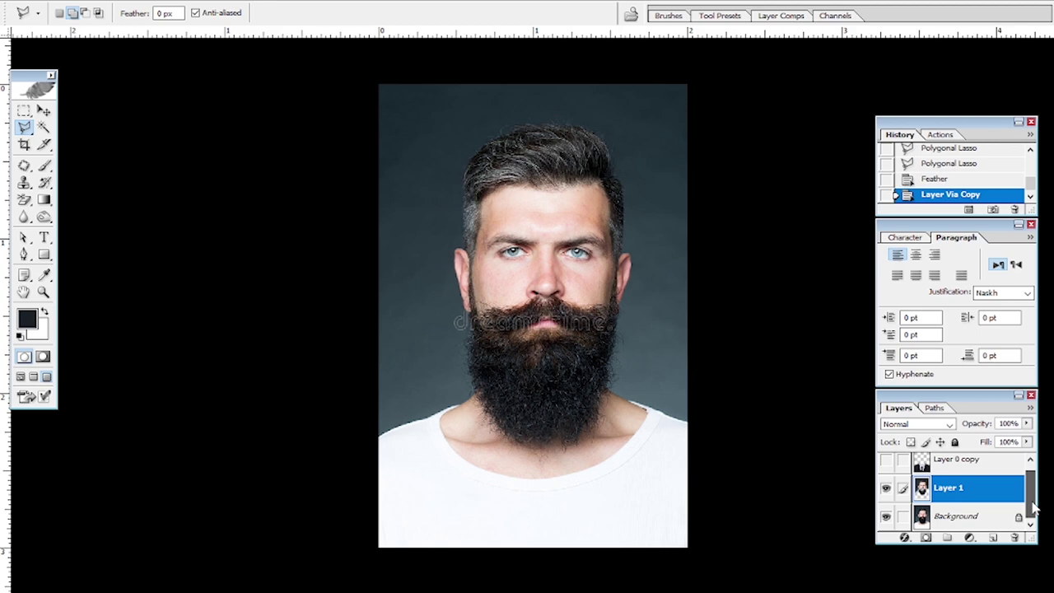
{"action": "left_click", "coordinate": [886, 517]}
{"action": "left_click", "coordinate": [887, 517]}
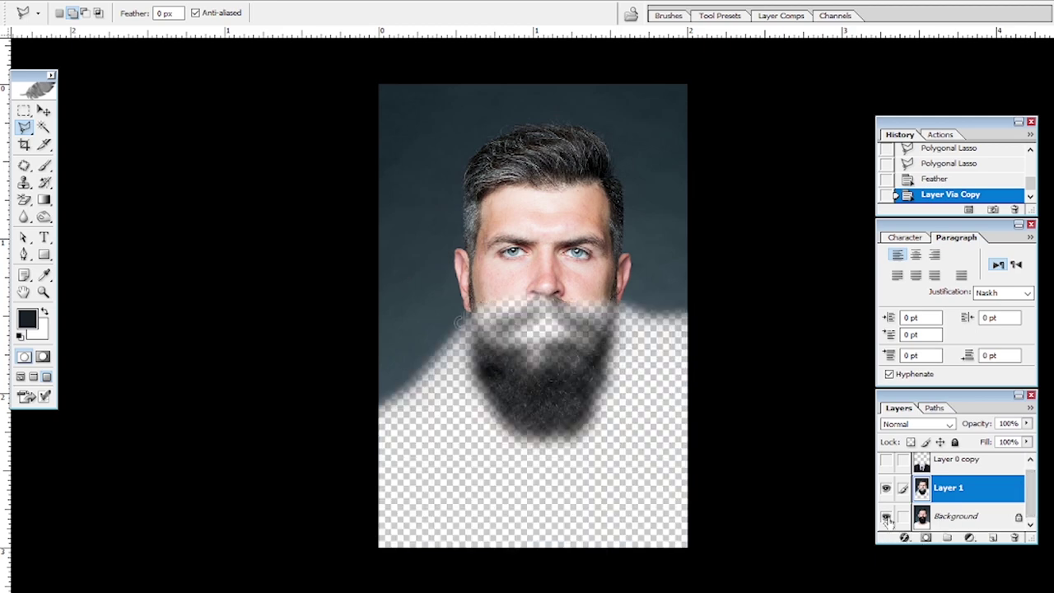
{"action": "left_click", "coordinate": [887, 516]}
{"action": "left_click", "coordinate": [886, 516]}
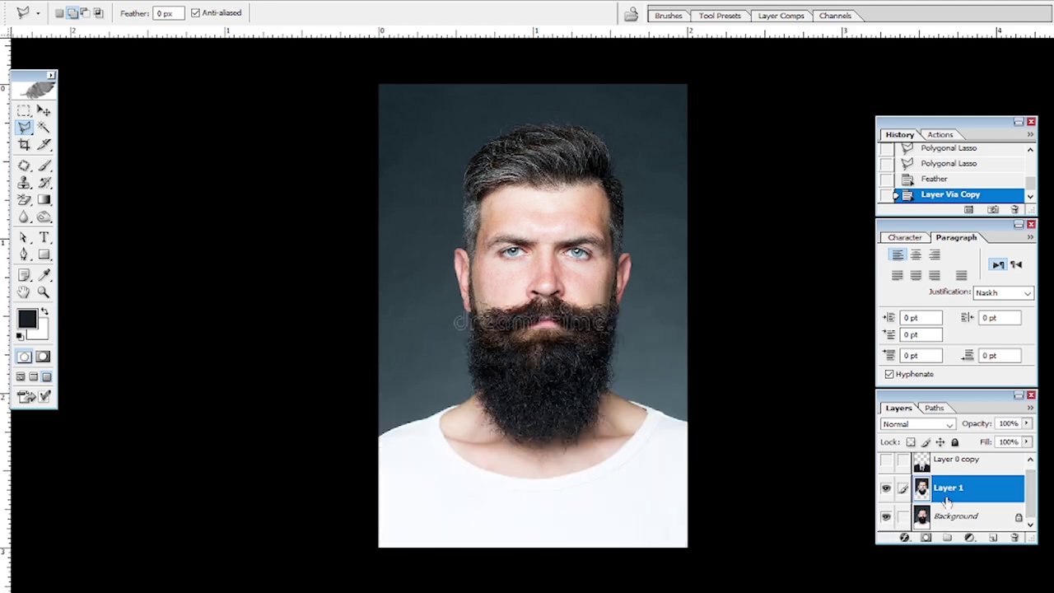
Redo the beard copy with a 5-pixel feather and show the suit layer again.
{"action": "key", "text": "ctrl+alt+z"}
{"action": "key", "text": "ctrl+alt+z"}
{"action": "right_click", "coordinate": [561, 172]}
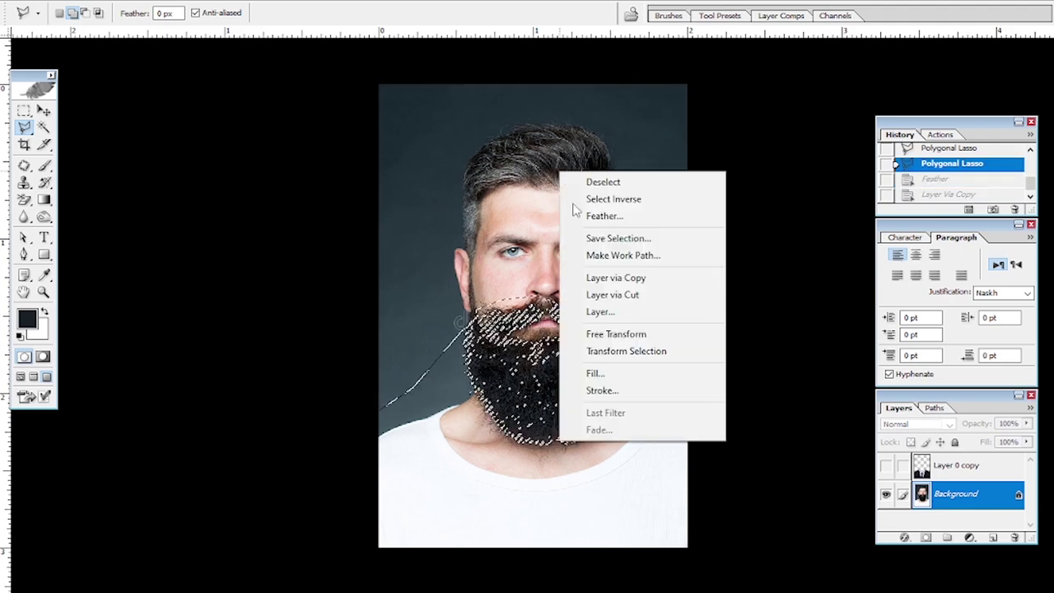
{"action": "left_click", "coordinate": [614, 218]}
{"action": "type", "text": "5"}
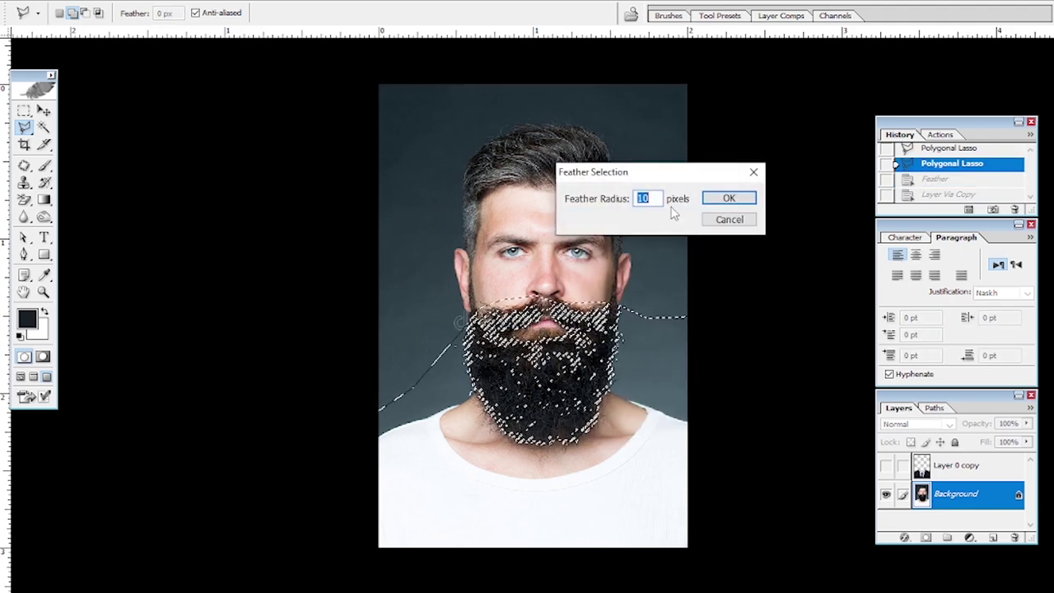
{"action": "key", "text": "Return"}
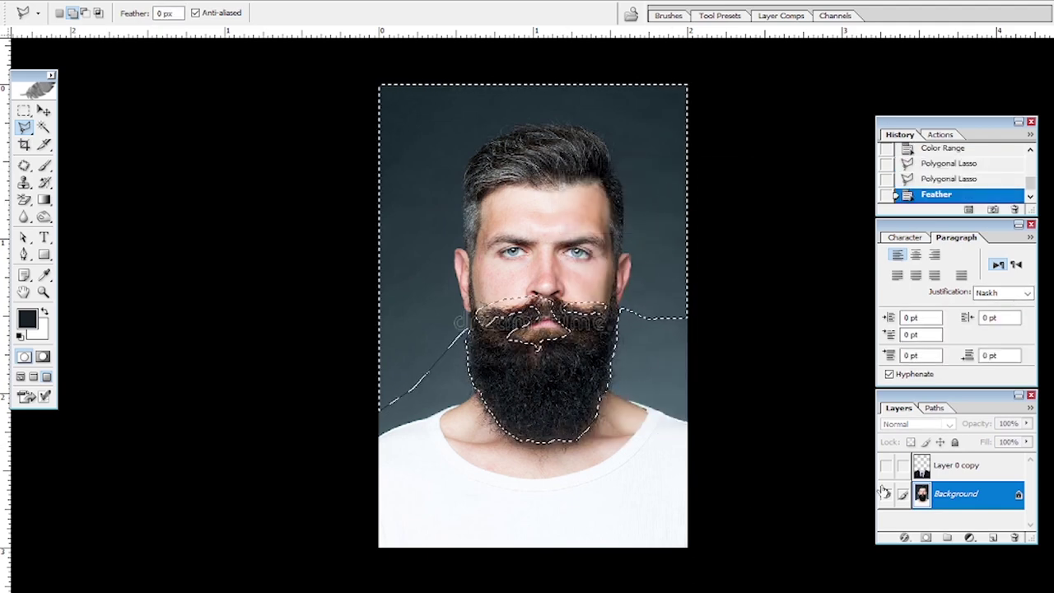
{"action": "key", "text": "ctrl+j"}
{"action": "left_click", "coordinate": [956, 465]}
{"action": "left_click", "coordinate": [886, 465]}
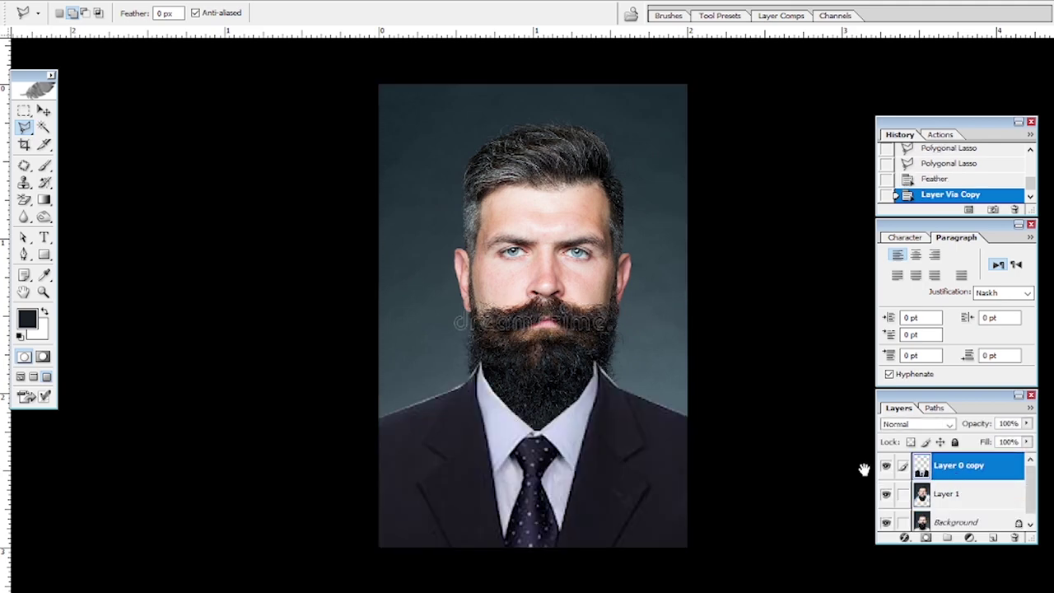
Drag the beard layer Layer 1 above the suit layer in the Layers panel.
{"action": "key", "text": "f"}
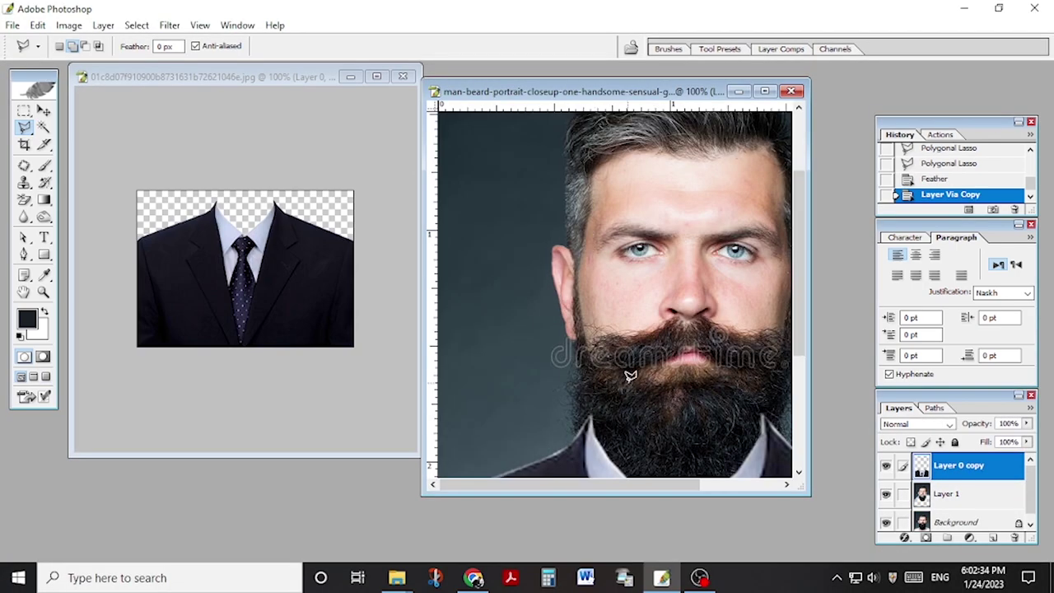
{"action": "key", "text": "g"}
{"action": "key", "text": "f"}
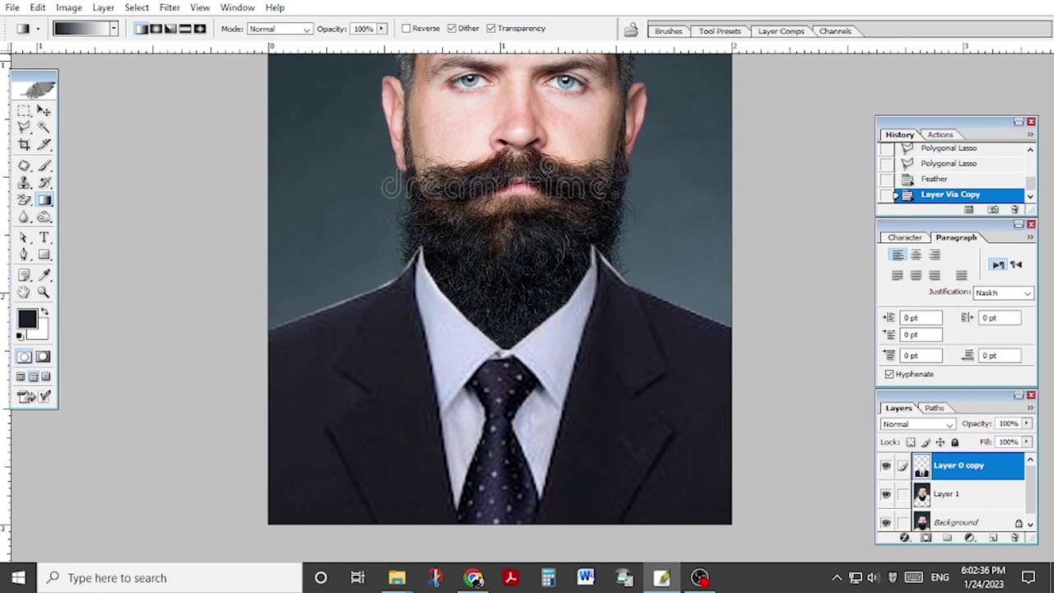
{"action": "left_click", "coordinate": [955, 496]}
{"action": "left_click", "coordinate": [969, 466]}
{"action": "left_click", "coordinate": [967, 500]}
{"action": "double_click", "coordinate": [962, 494]}
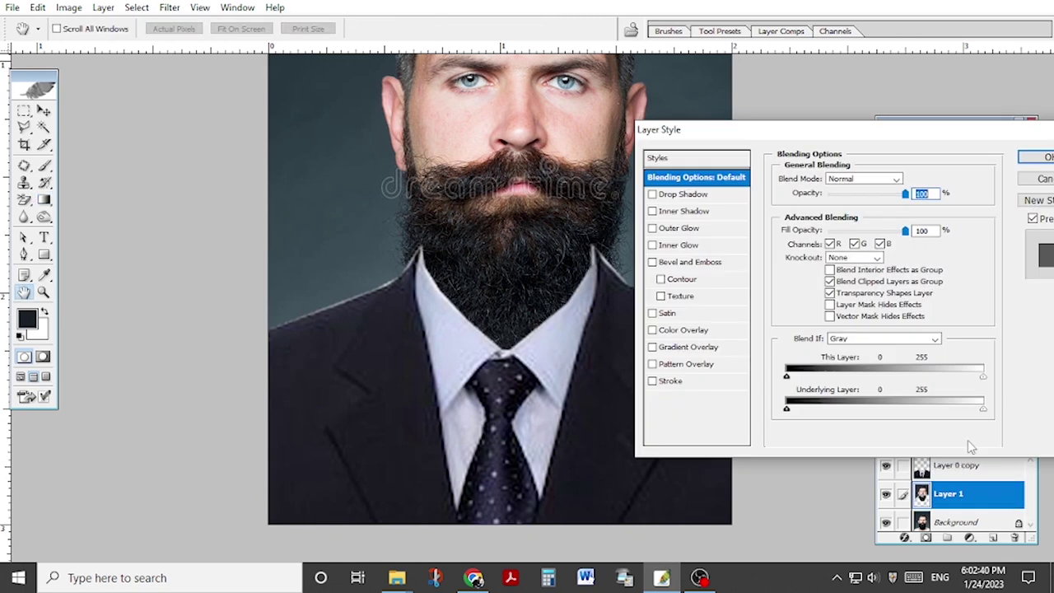
{"action": "left_click", "coordinate": [904, 137]}
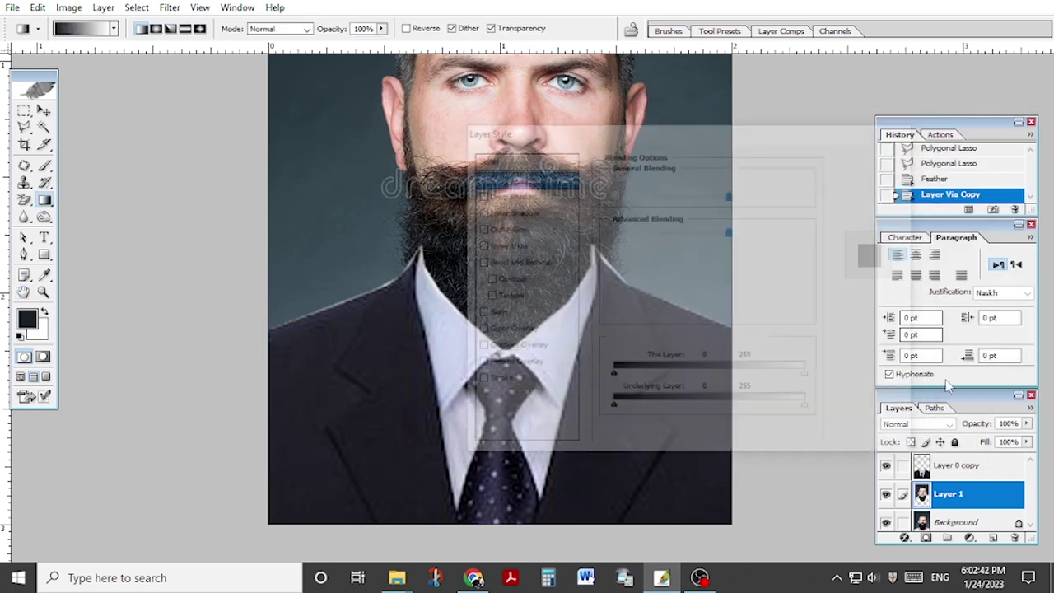
{"action": "left_click_drag", "start_coordinate": [951, 494], "coordinate": [954, 465]}
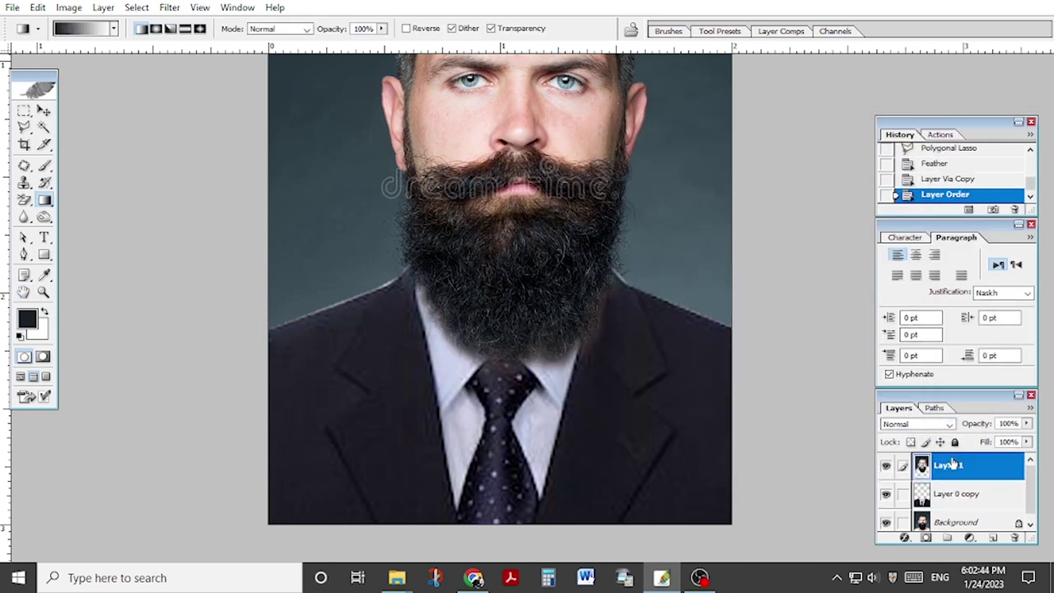
Check the suit layer's bounds with the Move tool, cancelling the transform.
{"action": "key", "text": "v"}
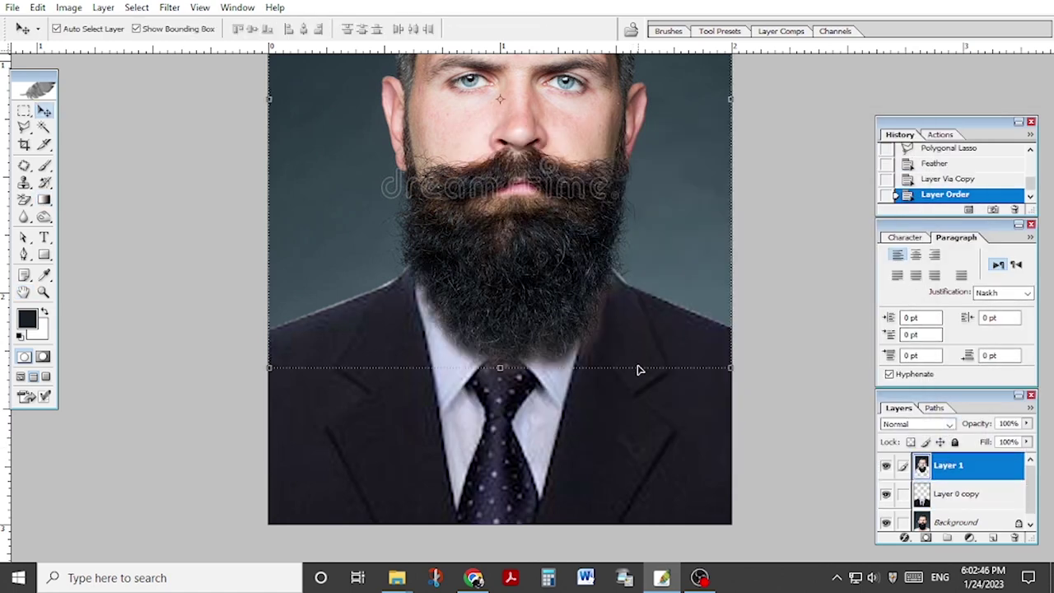
{"action": "scroll", "coordinate": [615, 332], "scroll_direction": "up", "scroll_amount": 3}
{"action": "scroll", "coordinate": [615, 332], "scroll_direction": "down", "scroll_amount": 4}
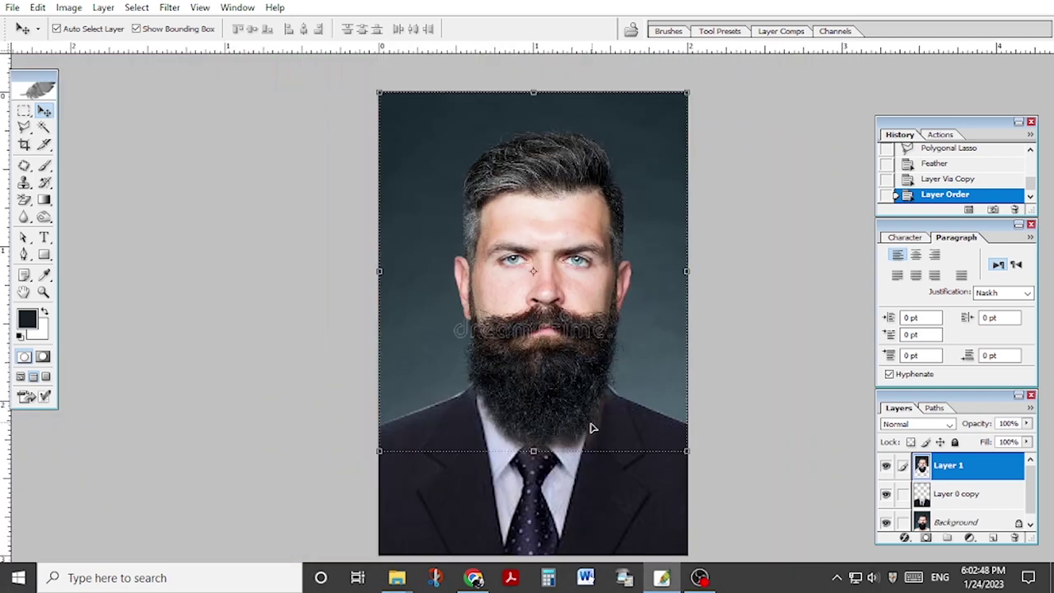
{"action": "left_click", "coordinate": [587, 495]}
{"action": "left_click_drag", "start_coordinate": [587, 494], "coordinate": [553, 359]}
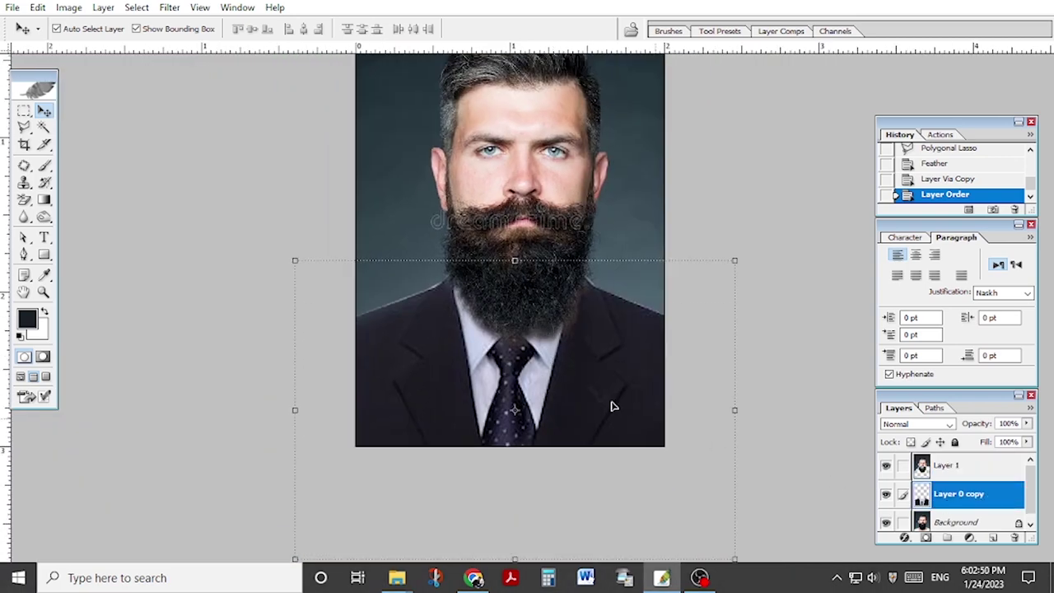
{"action": "left_click", "coordinate": [736, 261]}
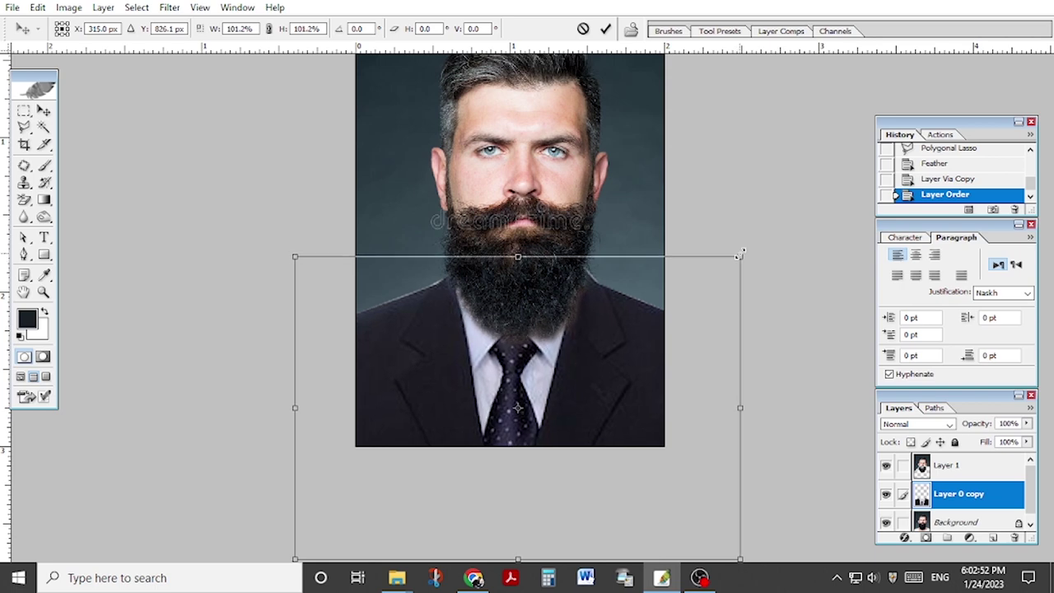
{"action": "key", "text": "Escape"}
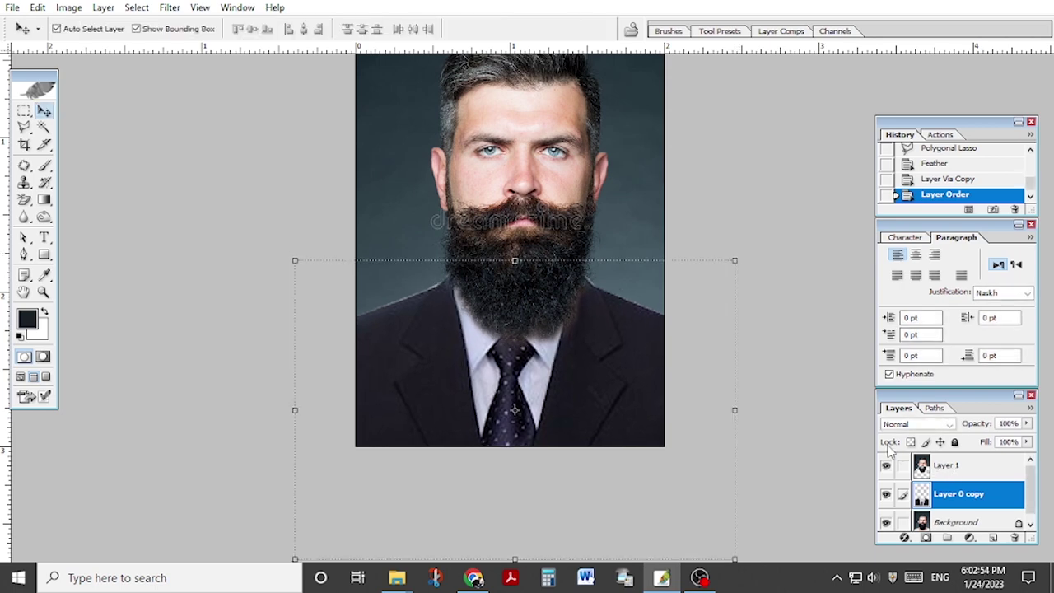
Zoom in on the beard over the collar and pick the Polygonal Lasso Tool.
{"action": "left_click", "coordinate": [541, 303]}
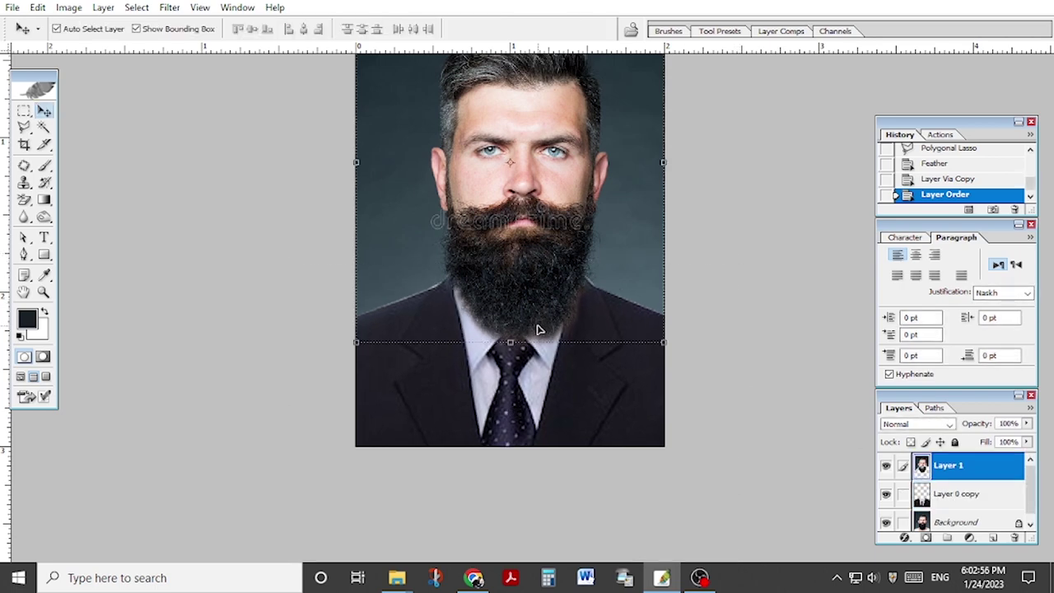
{"action": "left_click", "coordinate": [549, 320], "text": "ctrl+space"}
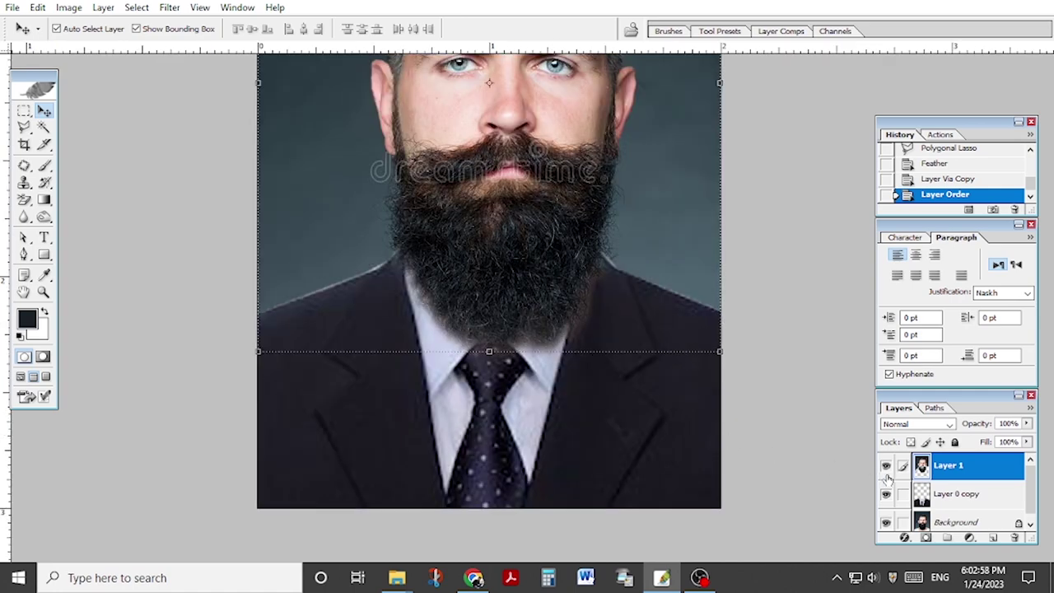
{"action": "left_click", "coordinate": [945, 497]}
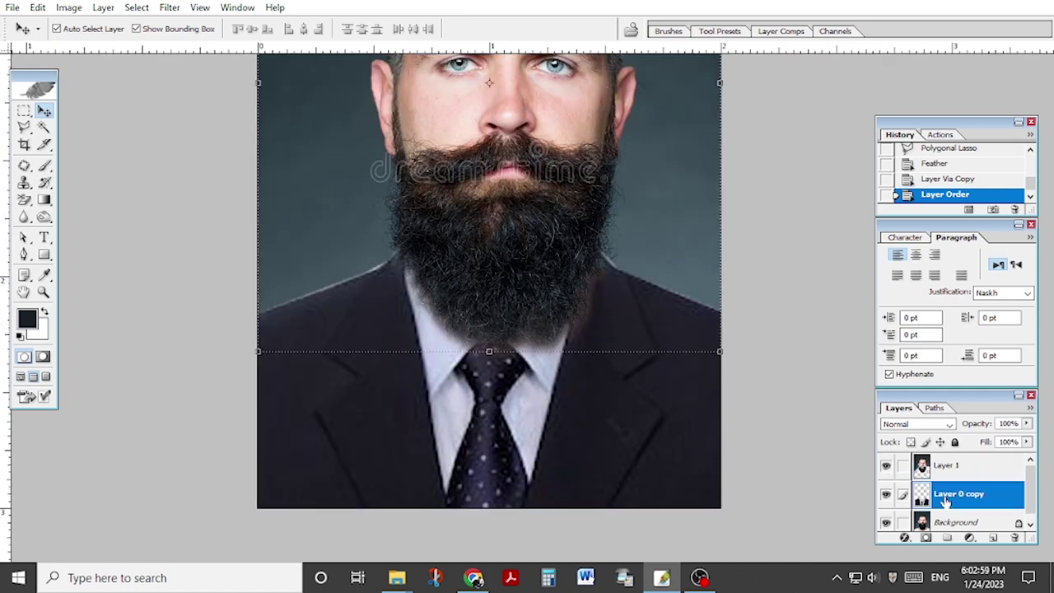
{"action": "left_click", "coordinate": [585, 318], "text": "ctrl+space"}
{"action": "left_click", "coordinate": [530, 333], "text": "ctrl+alt+space"}
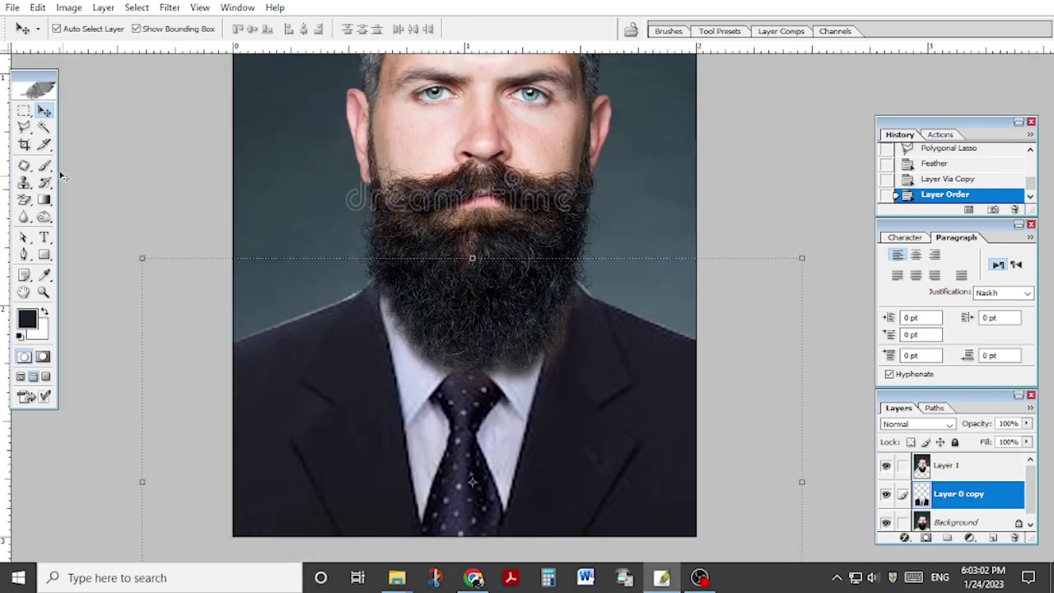
{"action": "left_click", "coordinate": [25, 128]}
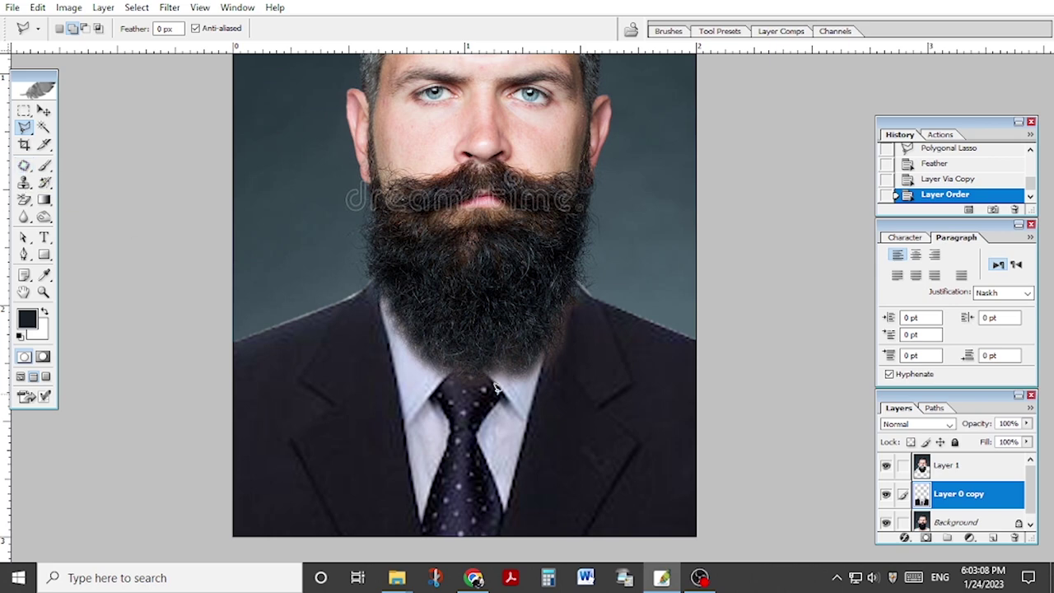
Outline the beard's lower edge and collar area with the Patch Tool.
{"action": "key", "text": "ctrl+plus"}
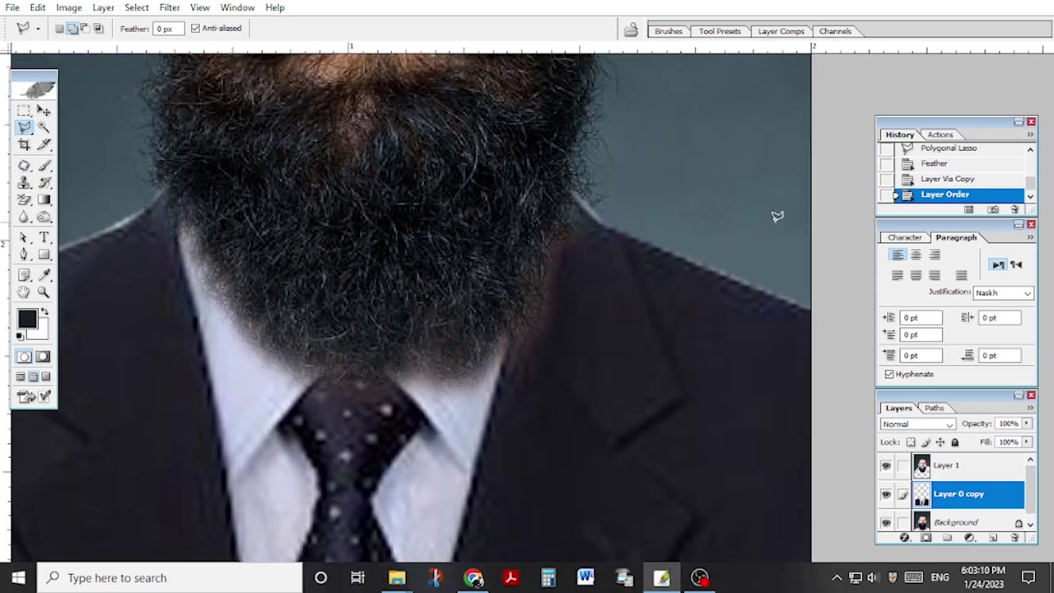
{"action": "left_click", "coordinate": [730, 315]}
{"action": "key", "text": "Escape"}
{"action": "left_click", "coordinate": [26, 168]}
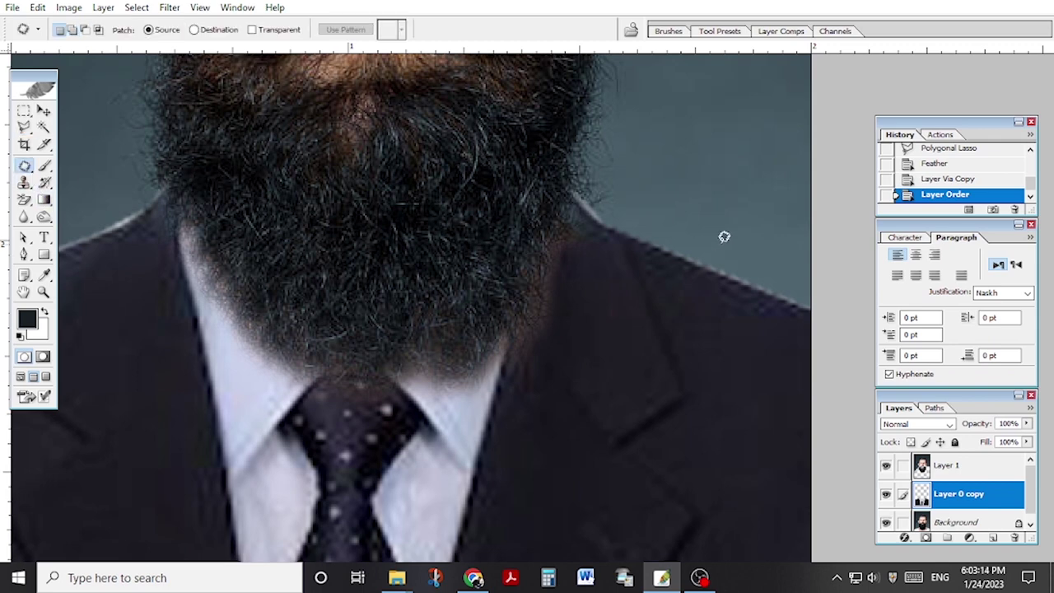
{"action": "left_click_drag", "start_coordinate": [596, 508], "coordinate": [154, 409]}
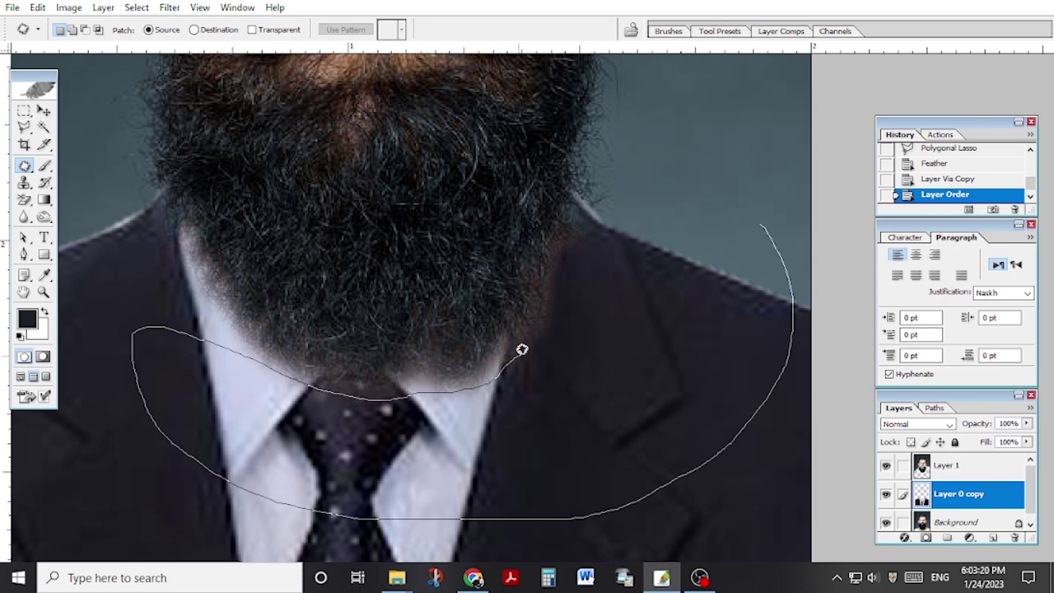
{"action": "left_click_drag", "start_coordinate": [788, 113], "coordinate": [814, 233]}
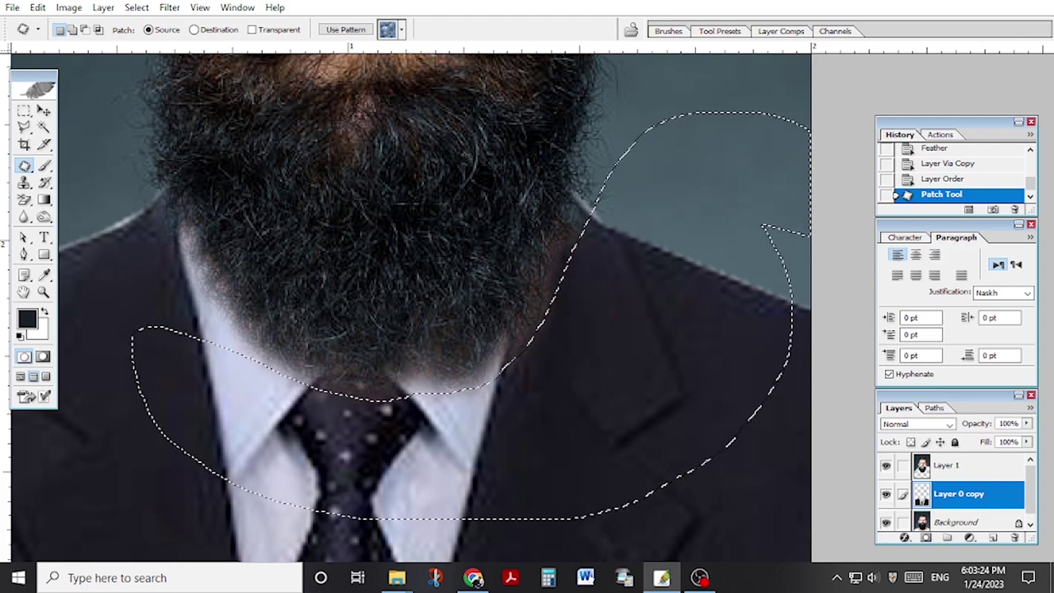
On Layer 1, feather the outline, delete it twice, then deselect.
{"action": "left_click", "coordinate": [947, 466]}
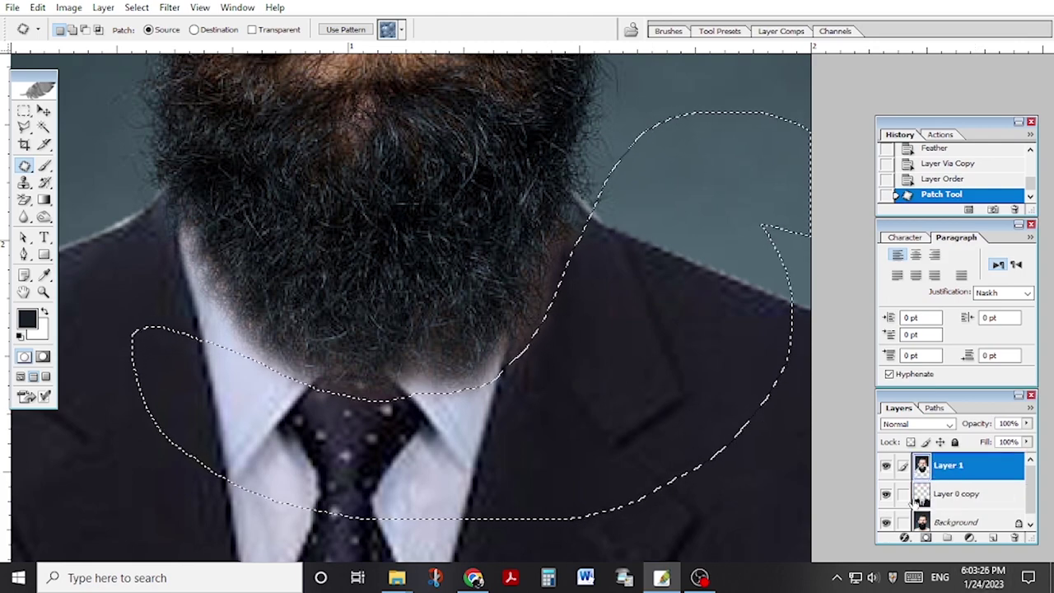
{"action": "left_click", "coordinate": [886, 495]}
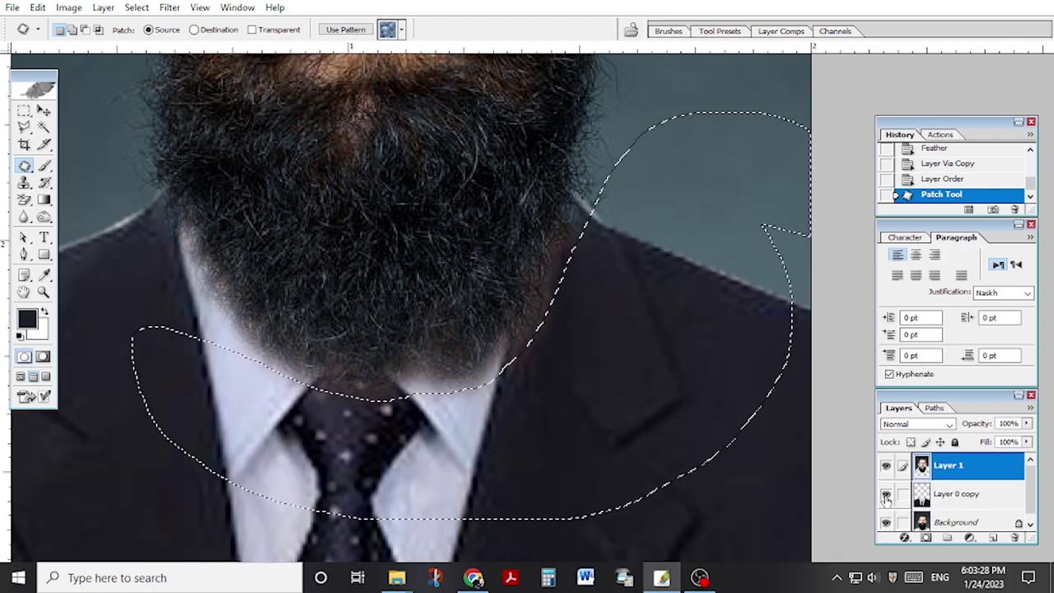
{"action": "left_click", "coordinate": [886, 466]}
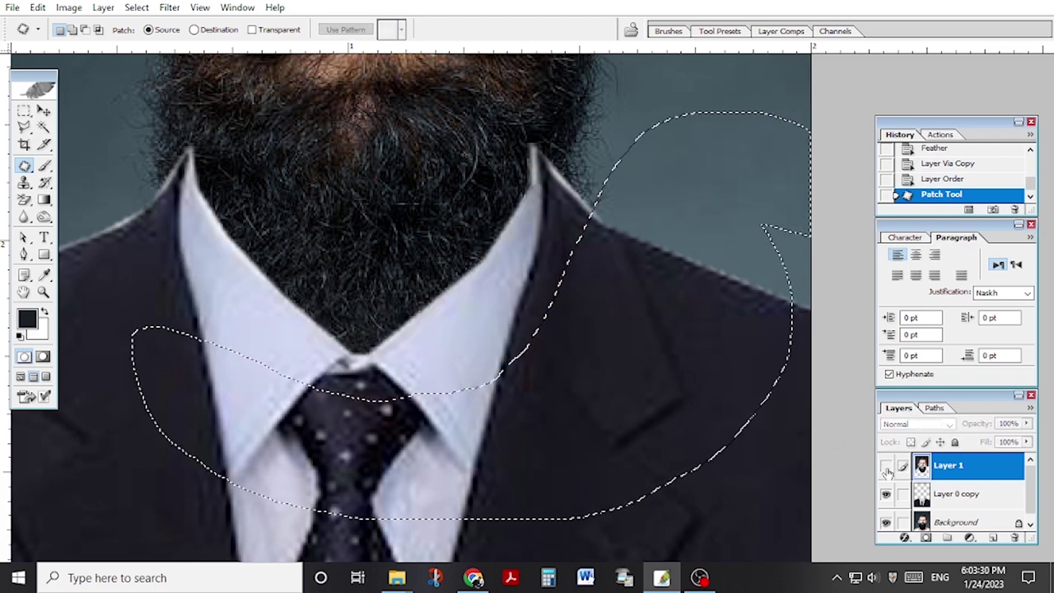
{"action": "left_click", "coordinate": [886, 466]}
{"action": "right_click", "coordinate": [537, 234]}
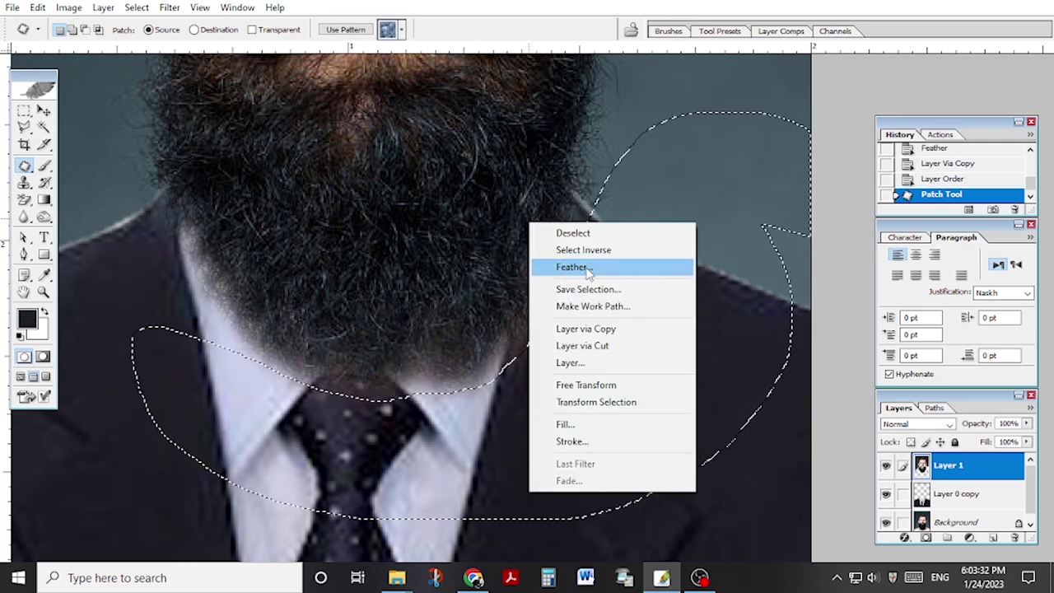
{"action": "left_click", "coordinate": [586, 266]}
{"action": "key", "text": "Return"}
{"action": "key", "text": "Delete"}
{"action": "key", "text": "Delete"}
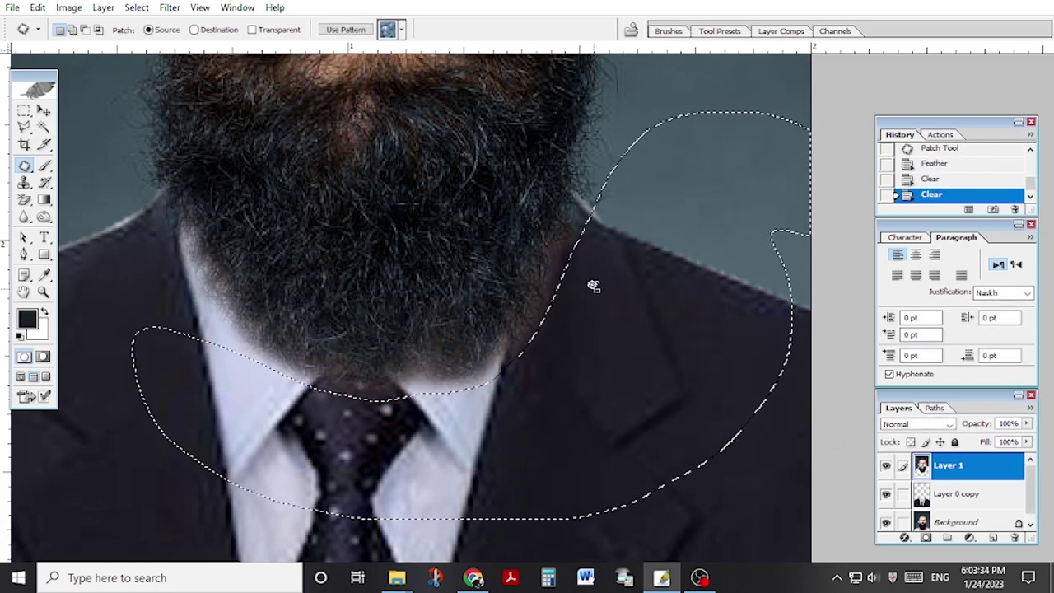
{"action": "key", "text": "Delete"}
{"action": "key", "text": "Delete"}
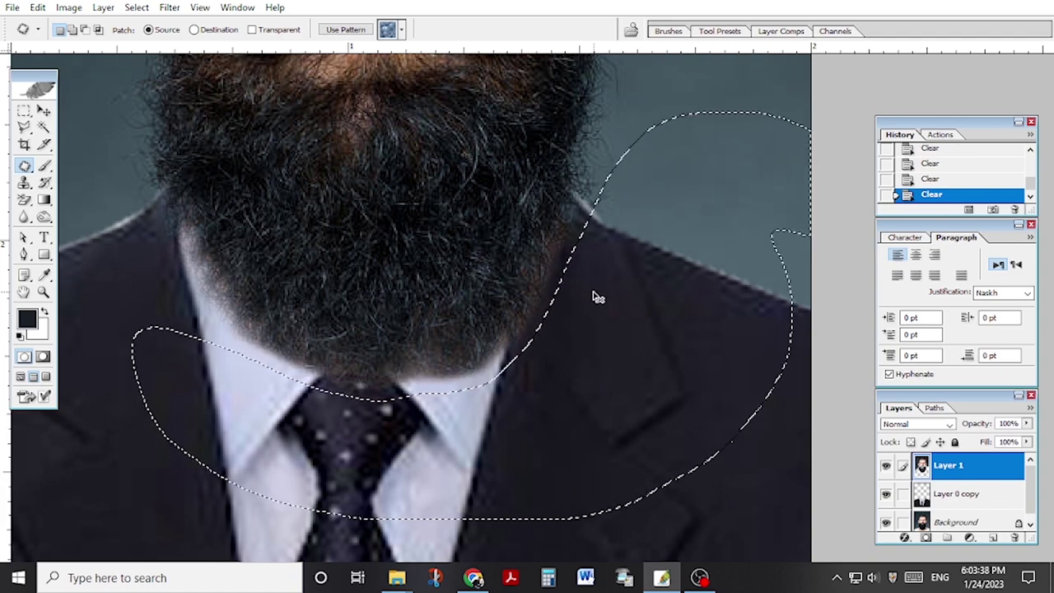
{"action": "key", "text": "ctrl+d"}
{"action": "left_click", "coordinate": [561, 286], "text": "alt"}
{"action": "left_click", "coordinate": [650, 436], "text": "alt"}
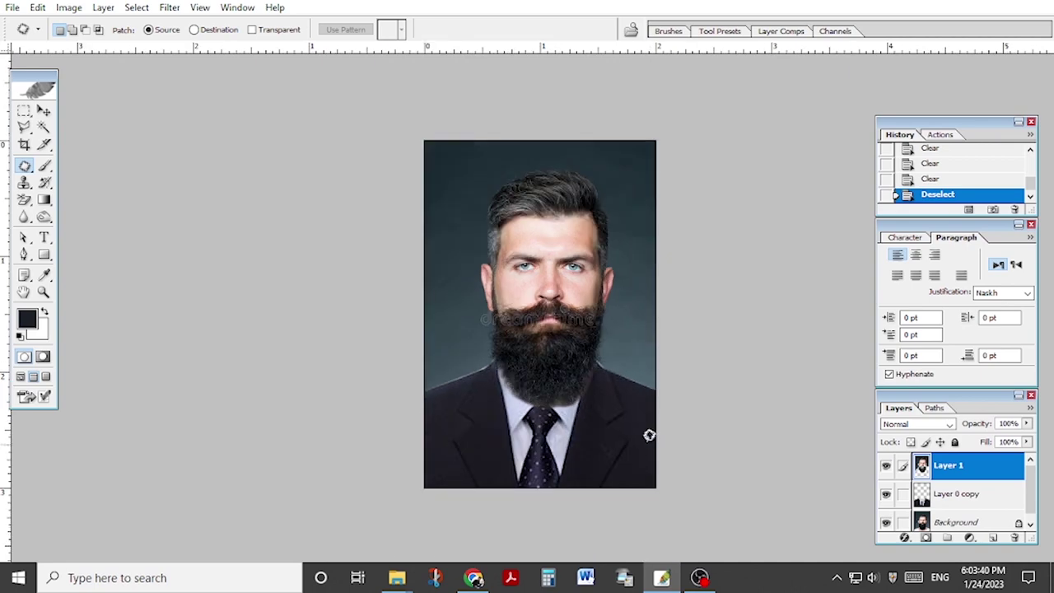
{"action": "key", "text": "ctrl+shift+e"}
{"action": "left_click", "coordinate": [618, 403], "text": "alt"}
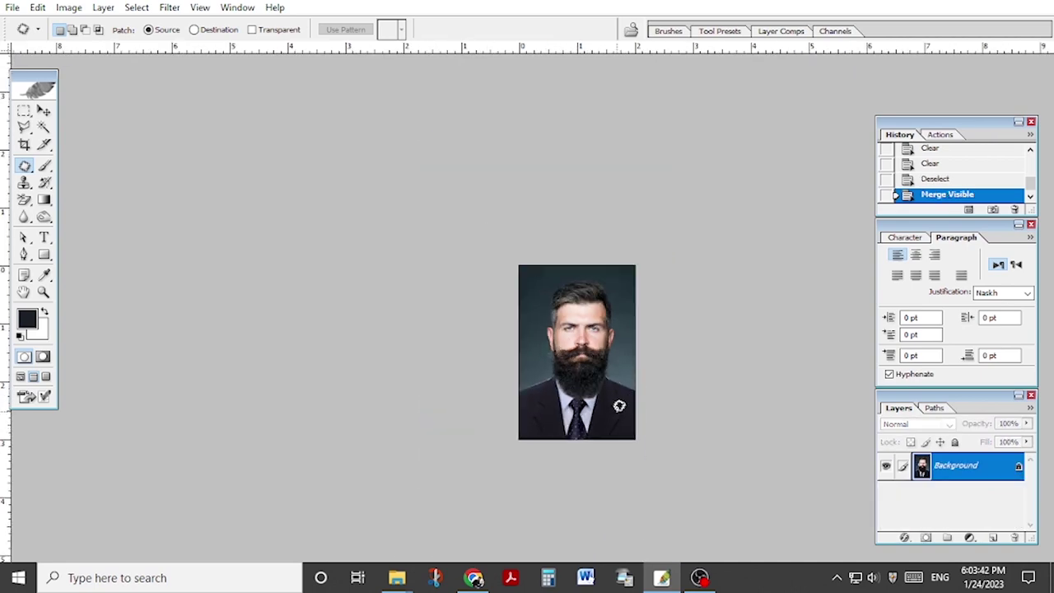
{"action": "scroll", "coordinate": [608, 411], "scroll_direction": "up", "scroll_amount": 1}
{"action": "scroll", "coordinate": [608, 411], "scroll_direction": "up", "scroll_amount": 1}
{"action": "scroll", "coordinate": [608, 411], "scroll_direction": "up", "scroll_amount": 2}
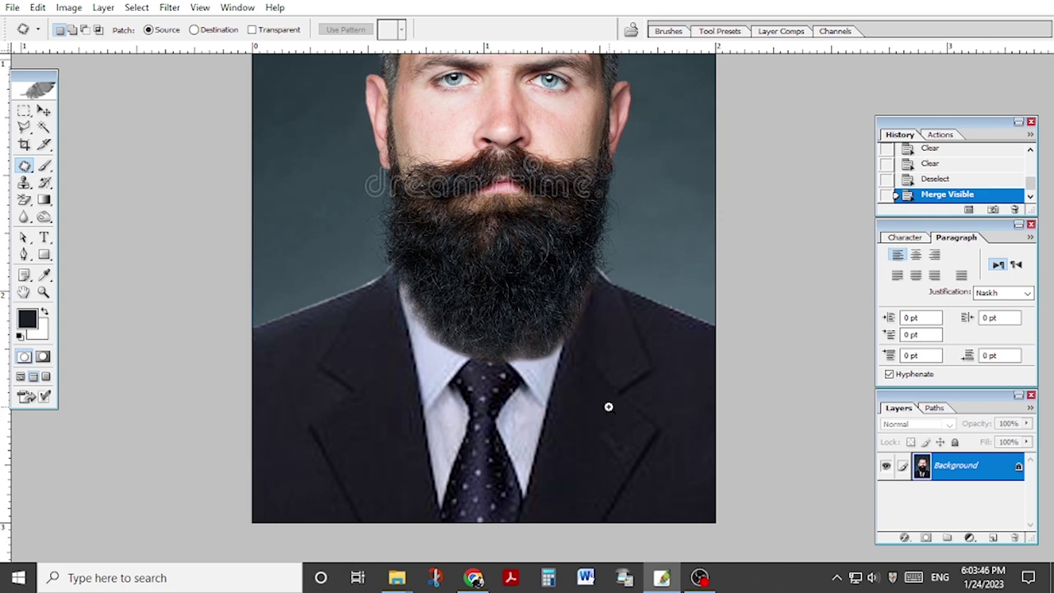
{"action": "left_click", "coordinate": [609, 392], "text": "alt"}
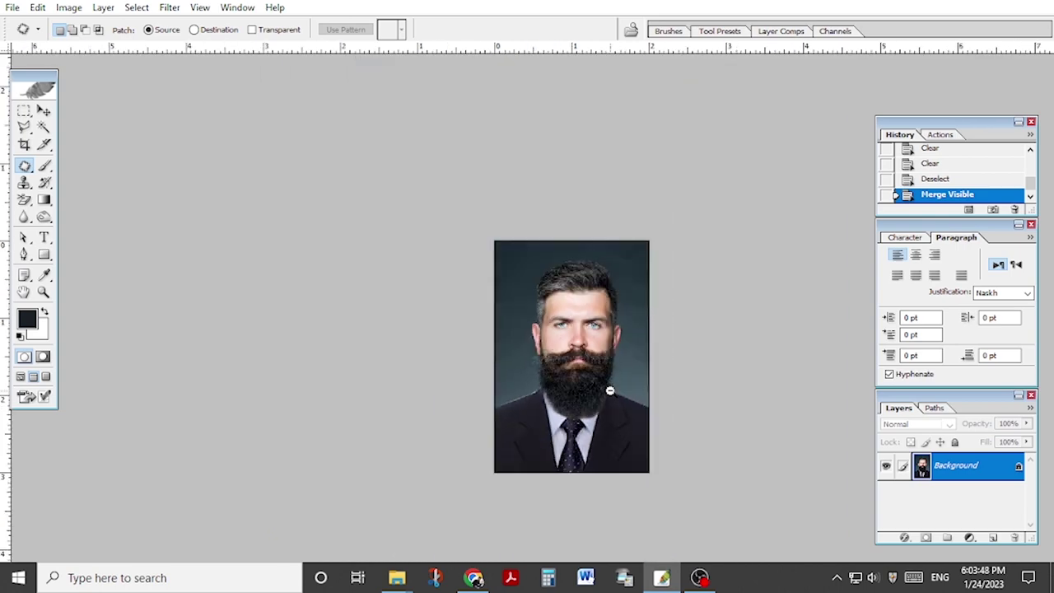
{"action": "scroll", "coordinate": [532, 407], "scroll_direction": "up", "scroll_amount": 2}
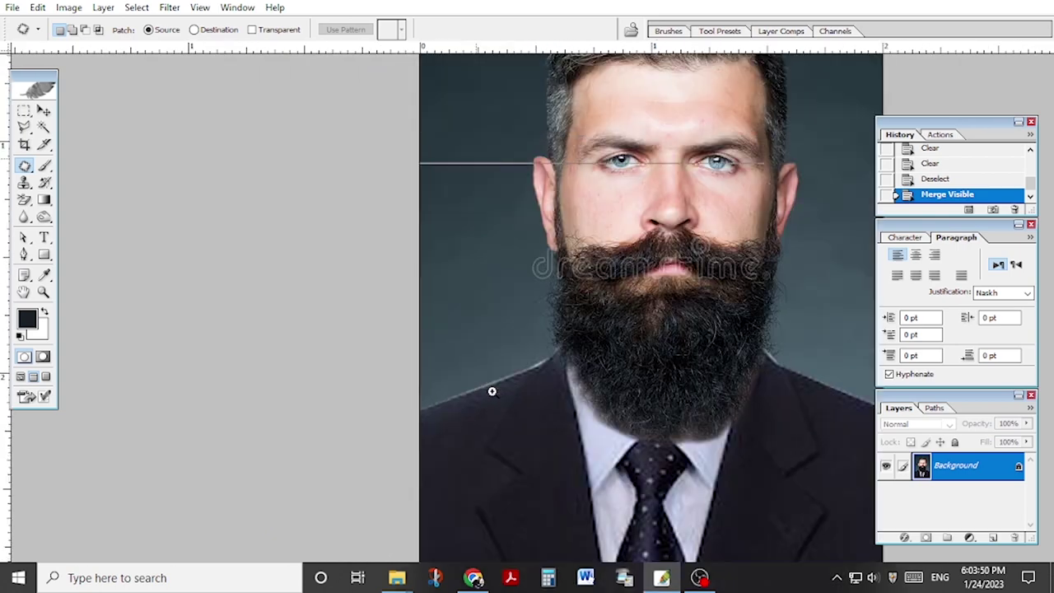
{"action": "scroll", "coordinate": [492, 388], "scroll_direction": "up", "scroll_amount": 3}
{"action": "key", "text": "ctrl+z"}
On Layer 0 copy, select the left and right shoulder areas with Polygonal Lasso.
{"action": "left_click", "coordinate": [944, 497]}
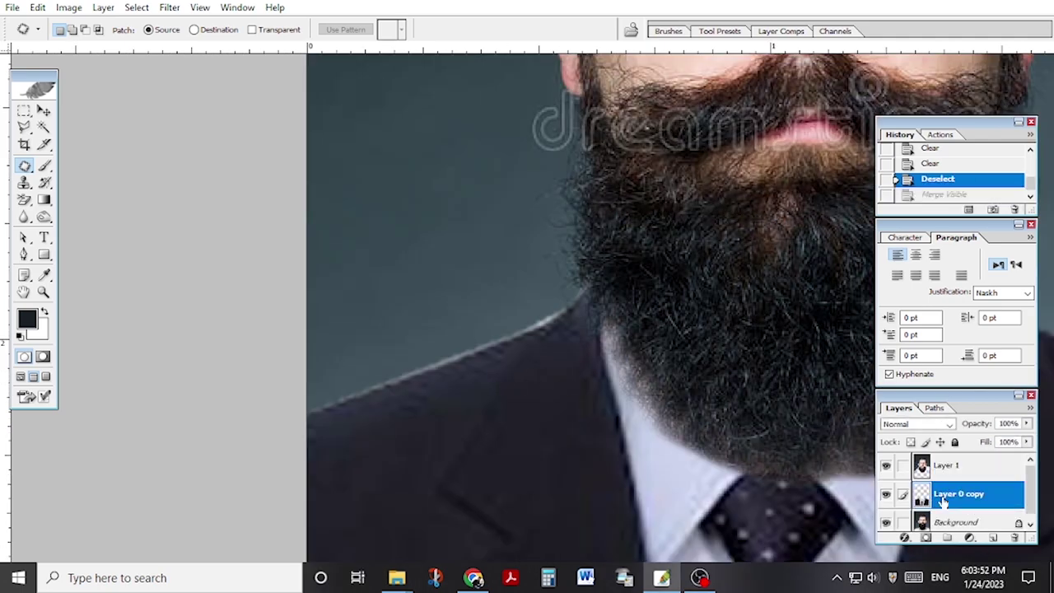
{"action": "key", "text": "l"}
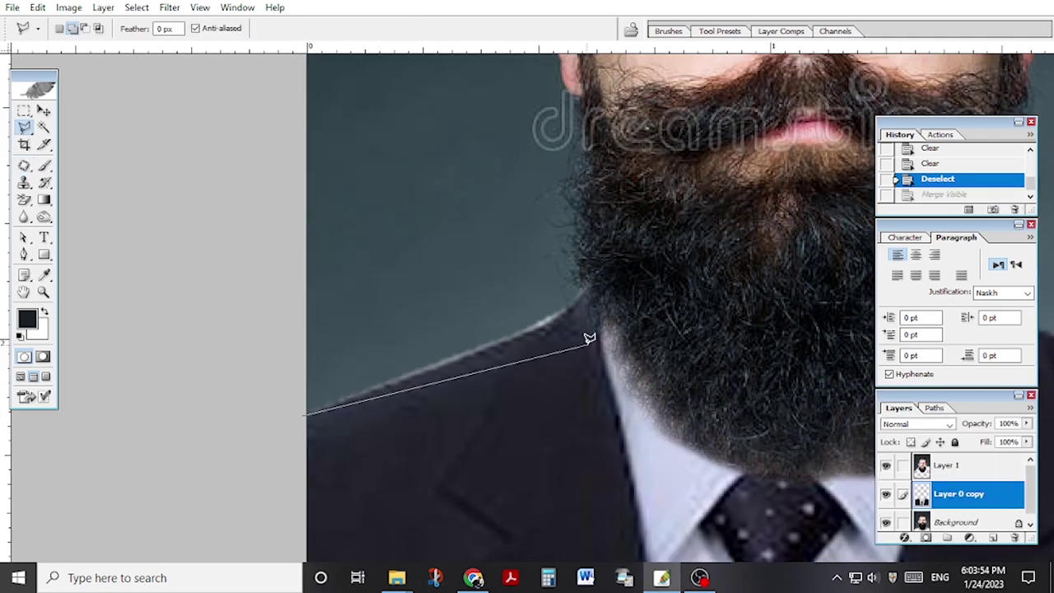
{"action": "left_click", "coordinate": [546, 321]}
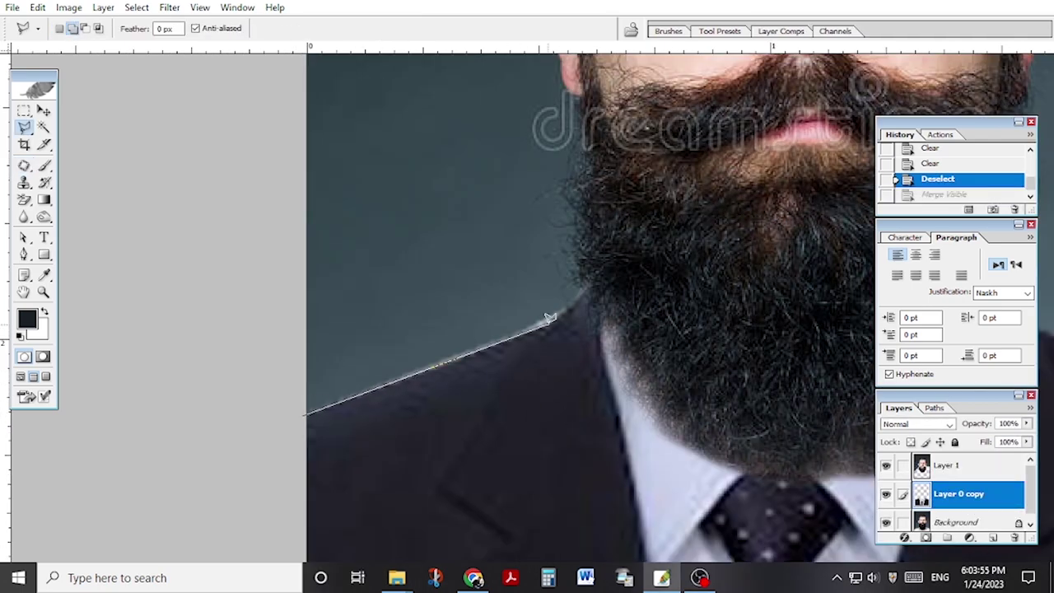
{"action": "double_click", "coordinate": [565, 224]}
{"action": "scroll", "coordinate": [189, 287], "scroll_direction": "right", "scroll_amount": 5}
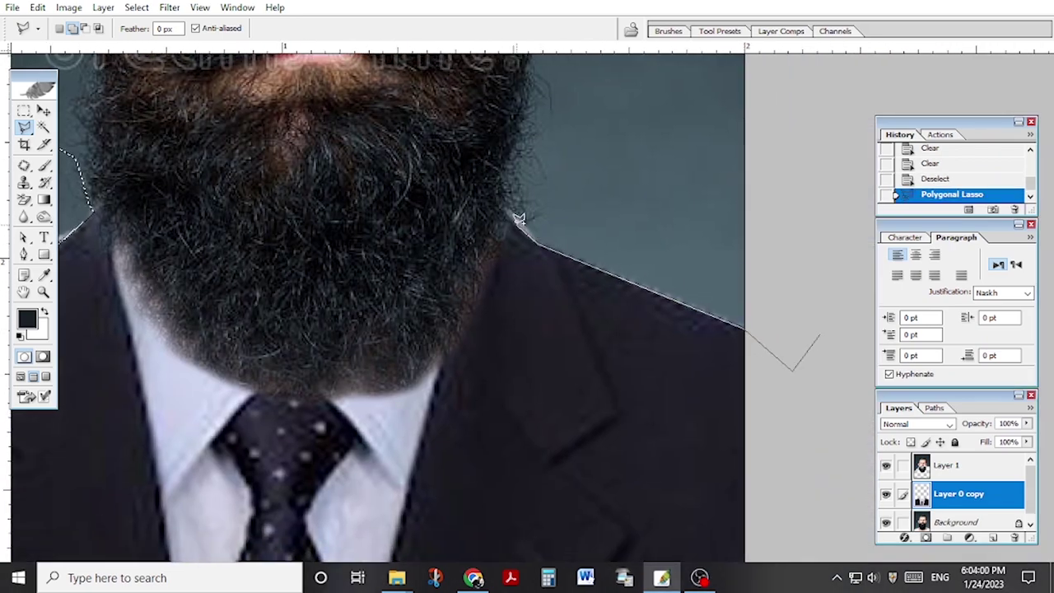
{"action": "double_click", "coordinate": [865, 163]}
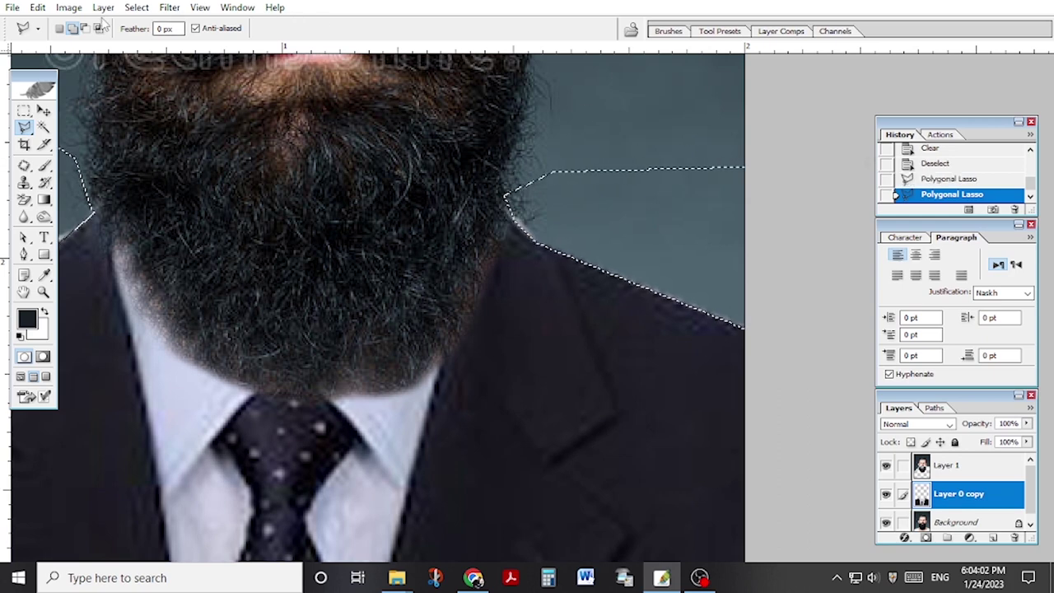
Feather the shoulder selection, delete it twice, deselect, and zoom out to the whole photo.
{"action": "right_click", "coordinate": [255, 110]}
{"action": "left_click", "coordinate": [325, 167]}
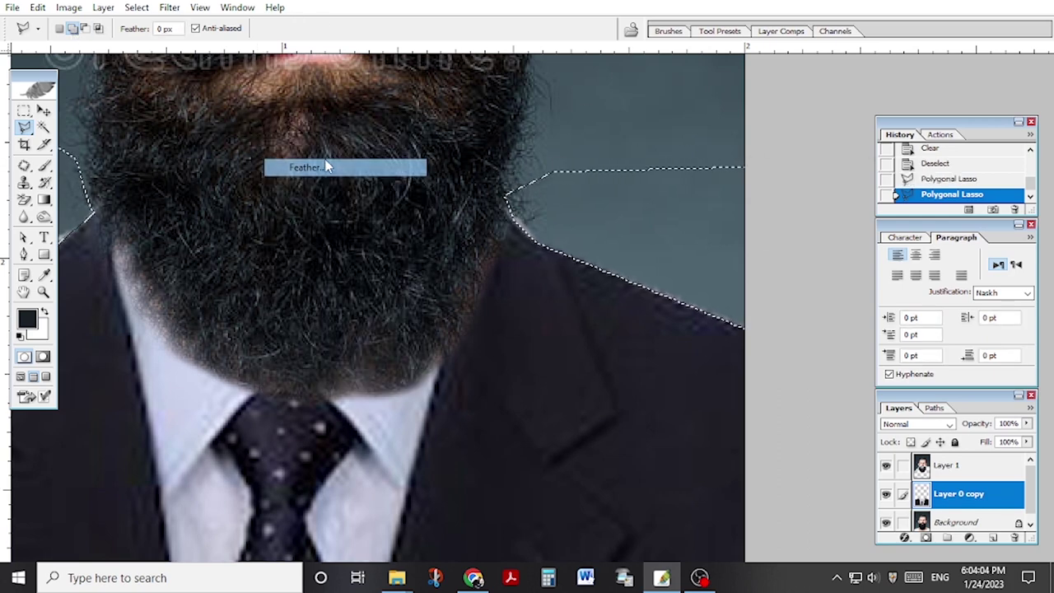
{"action": "key", "text": "Return"}
{"action": "key", "text": "Delete"}
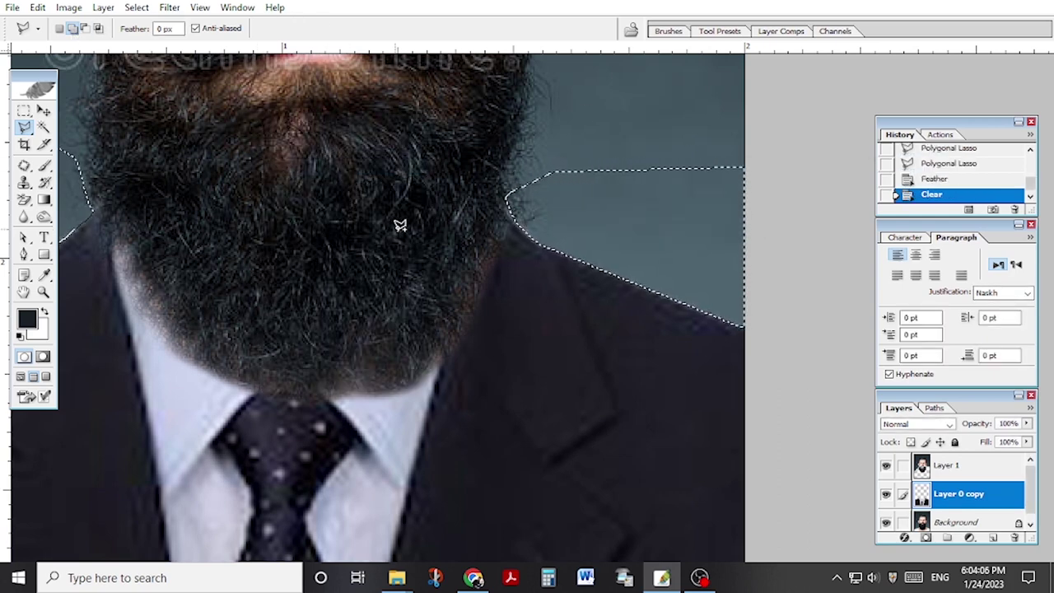
{"action": "key", "text": "Delete"}
{"action": "key", "text": "Delete"}
{"action": "key", "text": "Delete"}
{"action": "key", "text": "ctrl+d"}
{"action": "key", "text": "ctrl+minus"}
{"action": "key", "text": "ctrl+minus"}
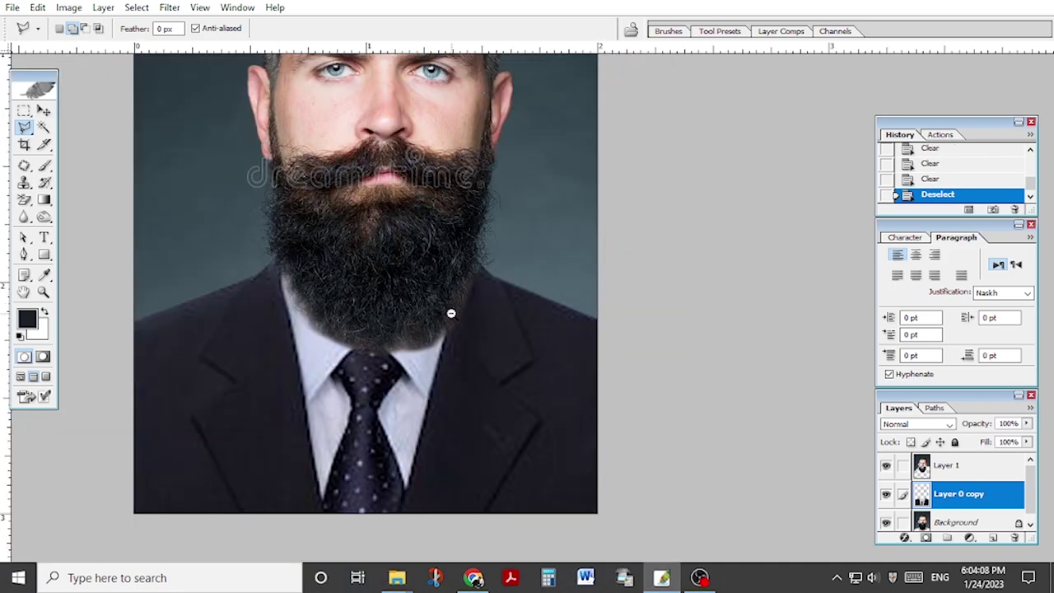
{"action": "key", "text": "ctrl+minus"}
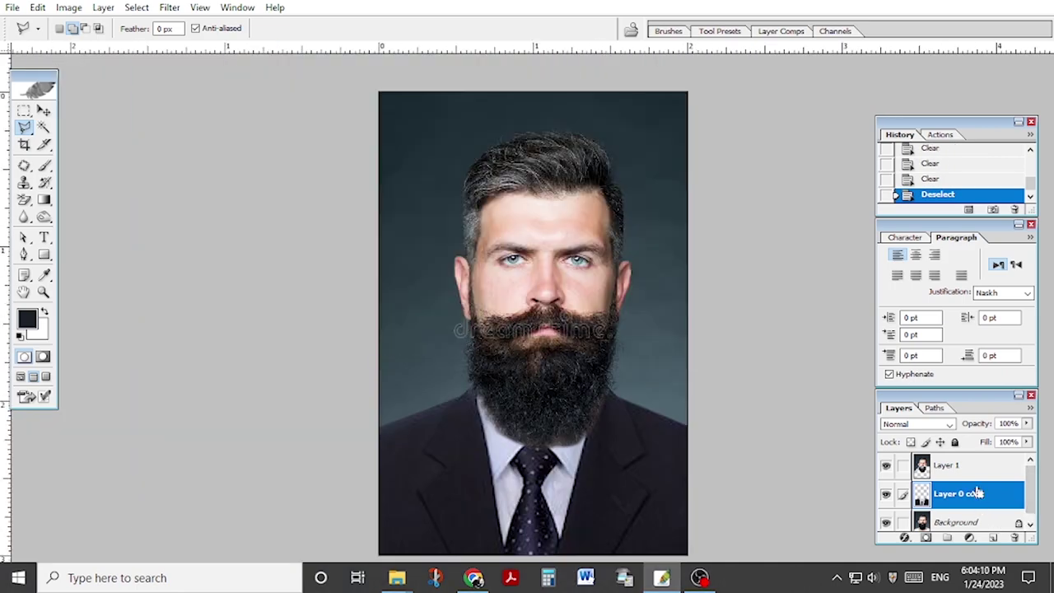
Merge all visible layers into one Background layer and zoom out to view the whole composite.
{"action": "key", "text": "ctrl+shift+e"}
{"action": "left_click", "coordinate": [563, 386], "text": "alt"}
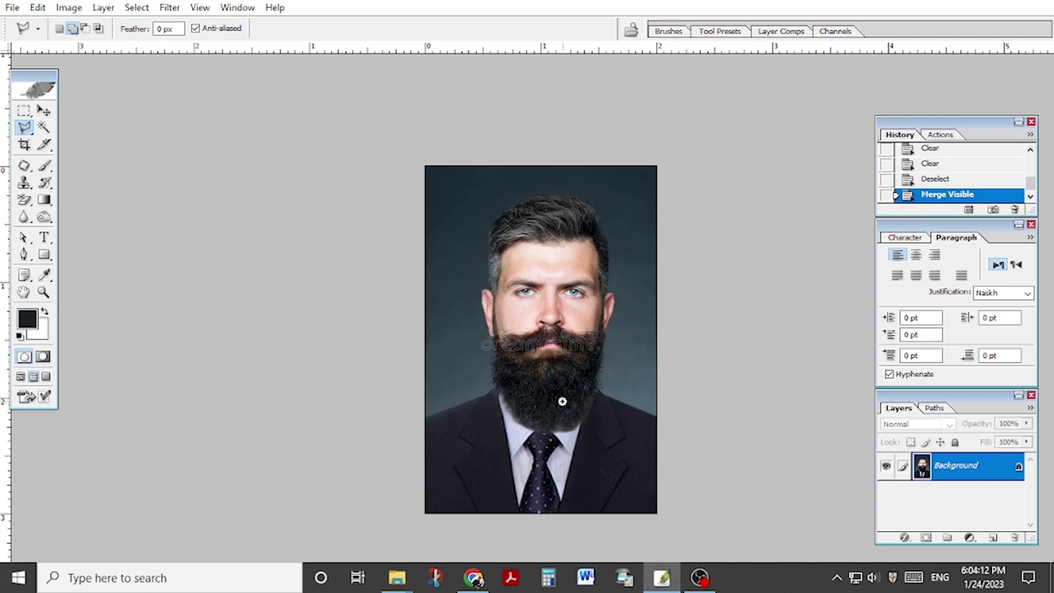
{"action": "left_click", "coordinate": [560, 395], "text": "alt"}
{"action": "left_click", "coordinate": [548, 404], "text": "alt"}
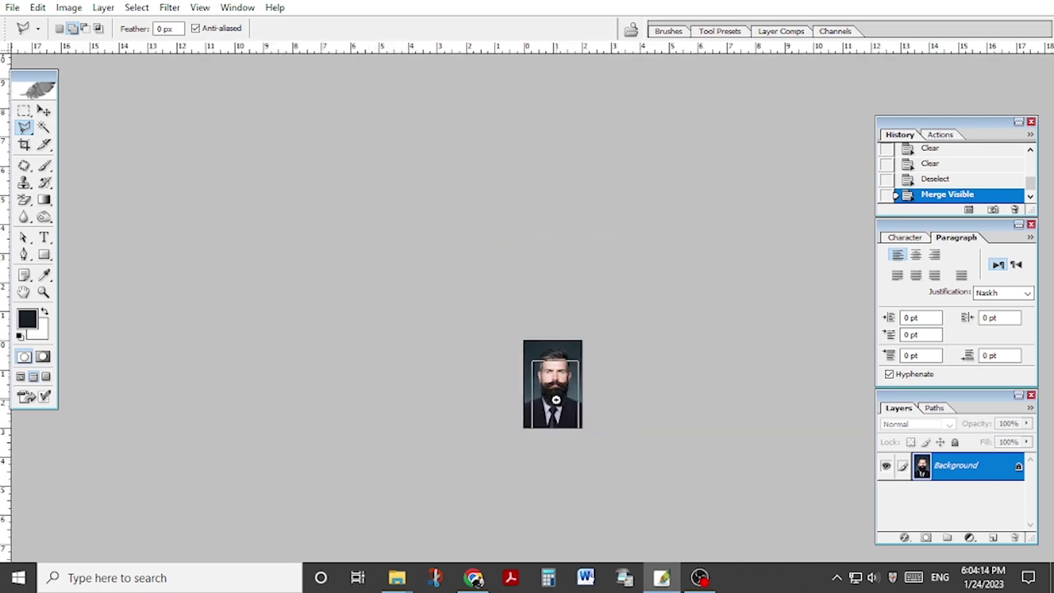